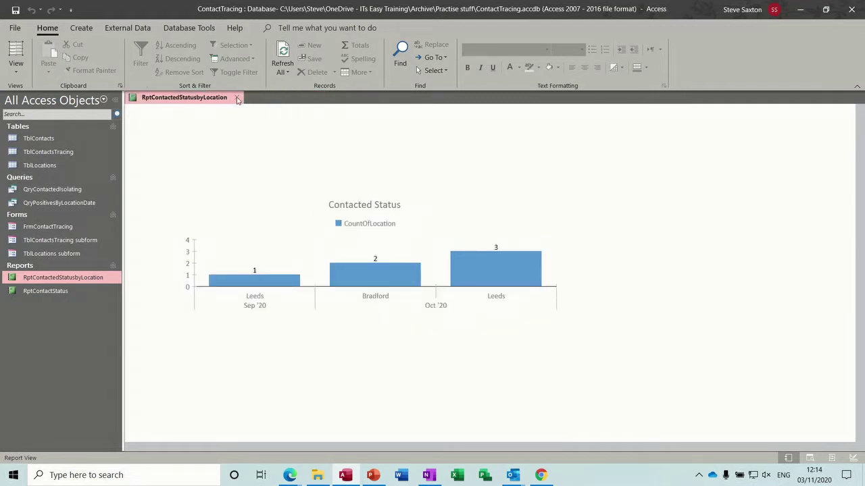
Step: Close the RptContactedStatusbyLocation report, then open the FrmContactTracing form to review its layout and close it
{"action": "left_click", "coordinate": [237, 98]}
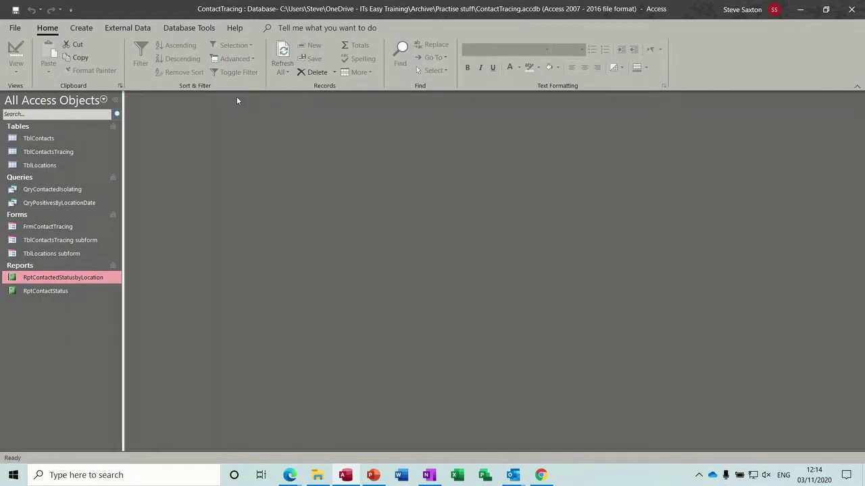
{"action": "left_click", "coordinate": [48, 292]}
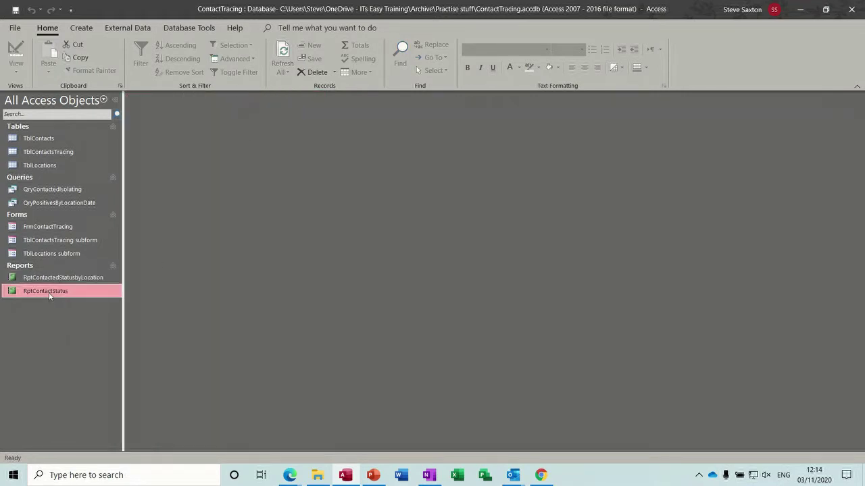
{"action": "double_click", "coordinate": [55, 228]}
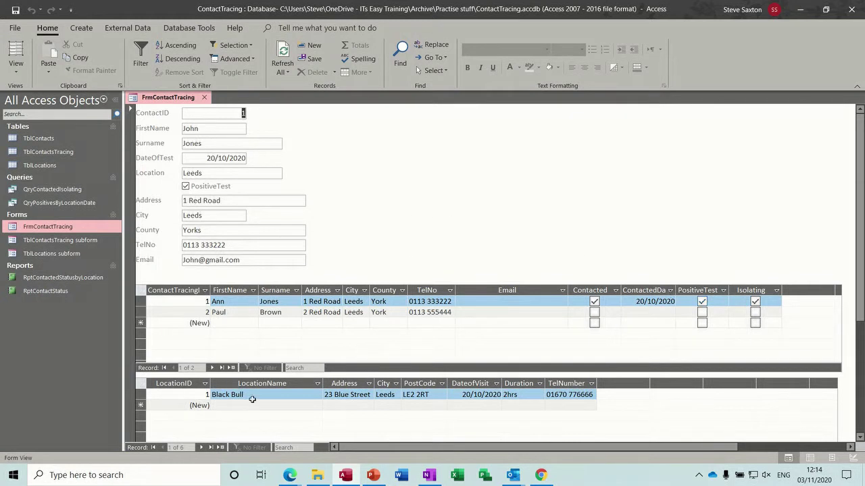
{"action": "left_click", "coordinate": [204, 98]}
Step: Review the results of the QryContactedIsolating and QryPositivesByLocationDate queries, closing each one
{"action": "double_click", "coordinate": [79, 189]}
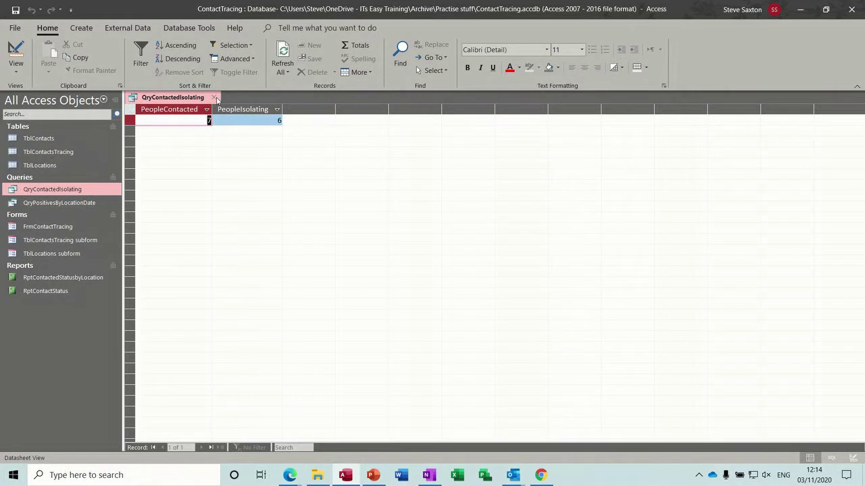
{"action": "left_click", "coordinate": [213, 97]}
{"action": "left_click", "coordinate": [85, 203]}
{"action": "double_click", "coordinate": [85, 202]}
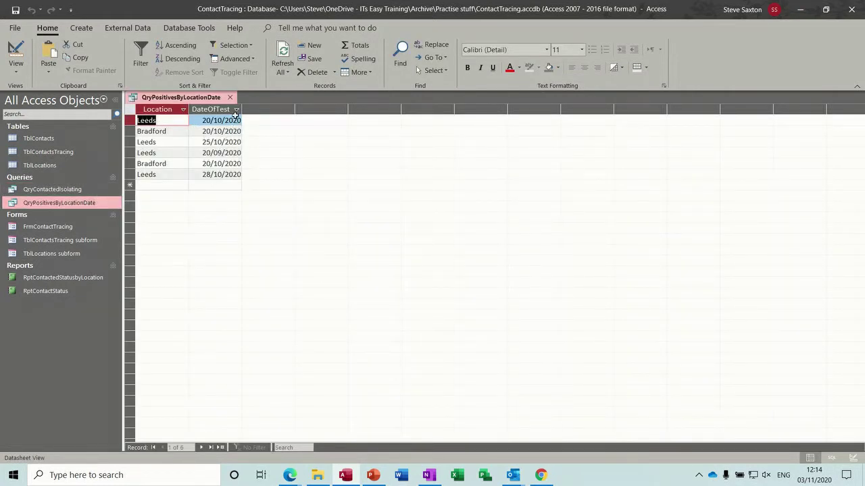
{"action": "left_click", "coordinate": [229, 98]}
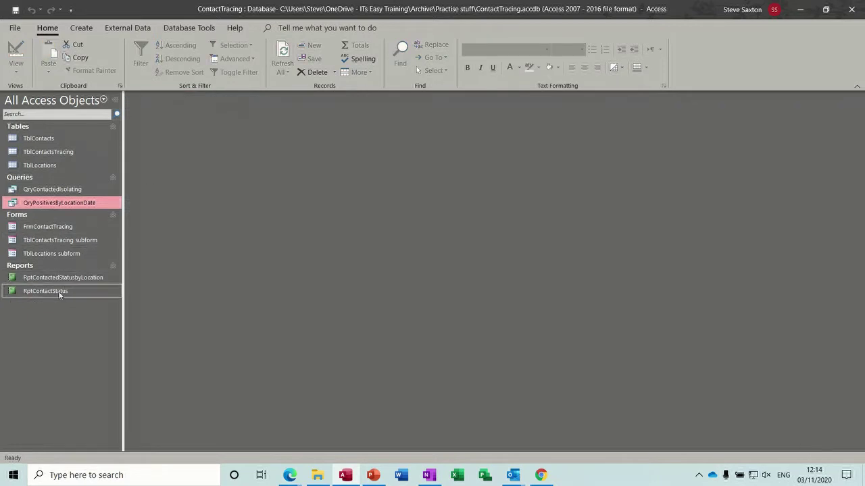
Step: Examine the relationships between TblContacts, TblContactsTracing and TblLocations, and close the relationships diagram
{"action": "left_click", "coordinate": [55, 141]}
{"action": "left_click", "coordinate": [64, 154]}
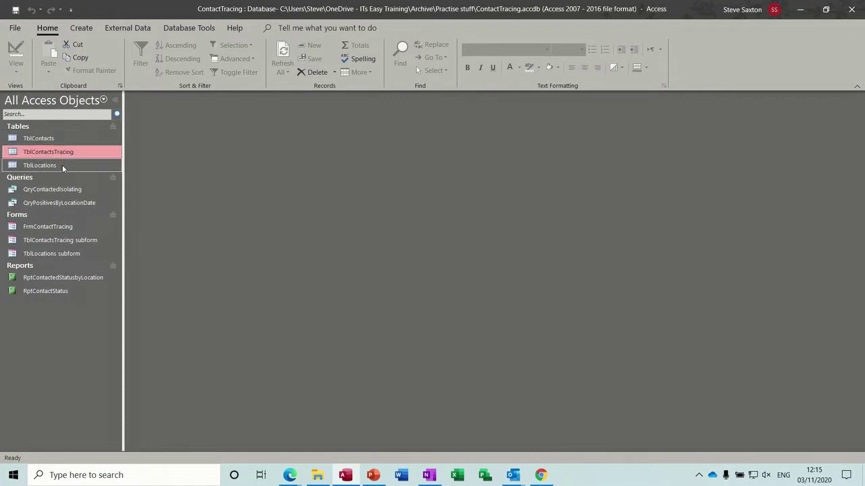
{"action": "left_click", "coordinate": [62, 166]}
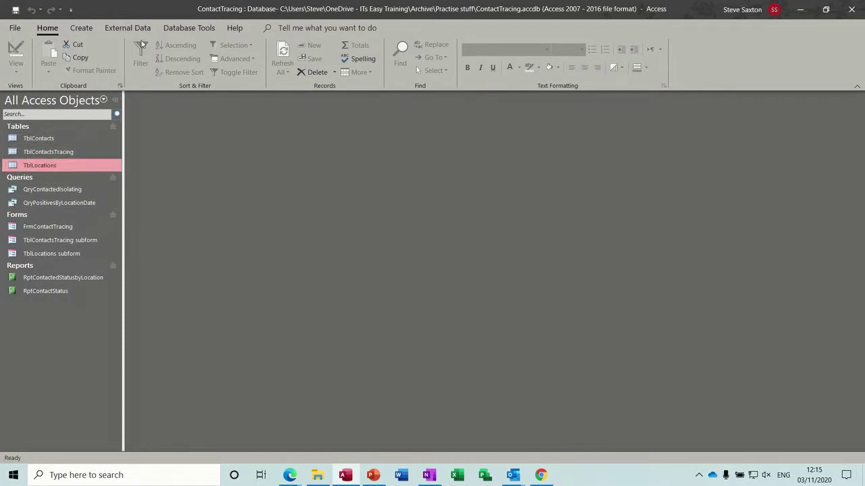
{"action": "left_click", "coordinate": [174, 30]}
{"action": "left_click", "coordinate": [142, 56]}
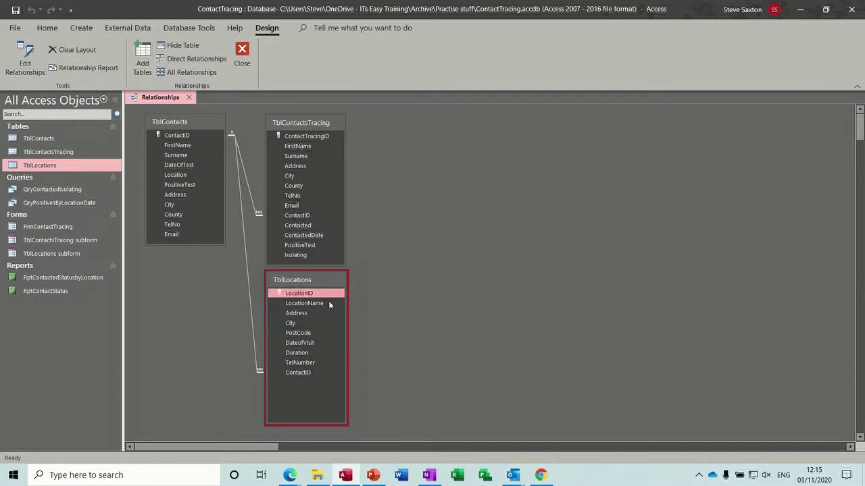
{"action": "left_click", "coordinate": [243, 54]}
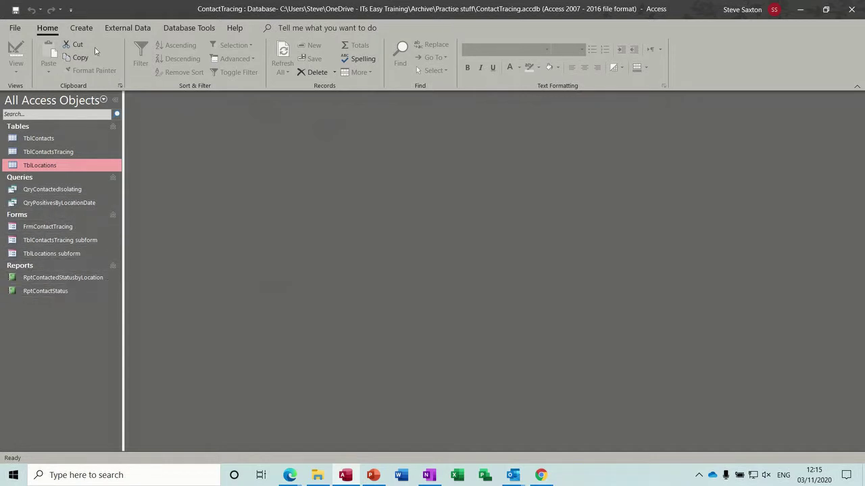
Step: Create a blank form in Design View and enlarge its Detail area to about 18 cm wide by 12 cm high
{"action": "left_click", "coordinate": [84, 28]}
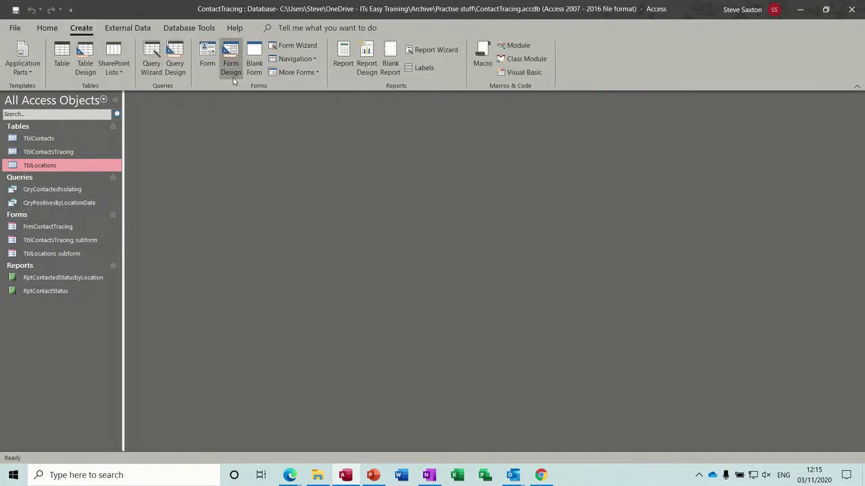
{"action": "left_click", "coordinate": [229, 59]}
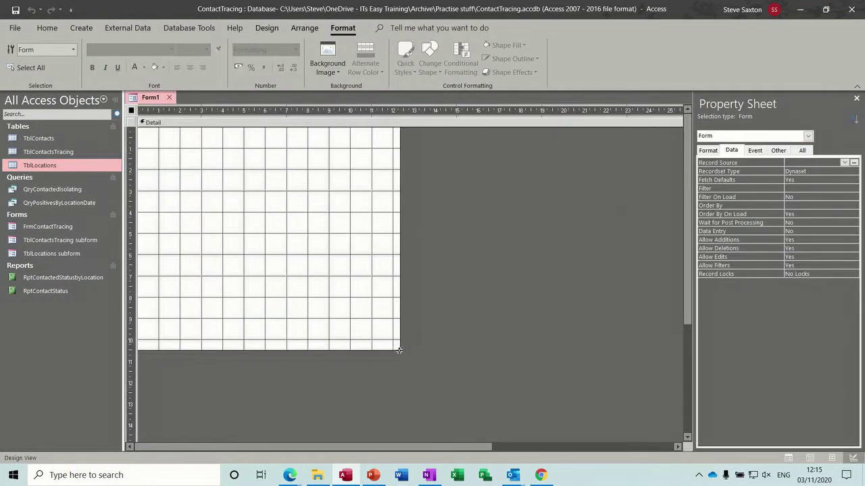
{"action": "left_click_drag", "start_coordinate": [399, 351], "coordinate": [523, 386]}
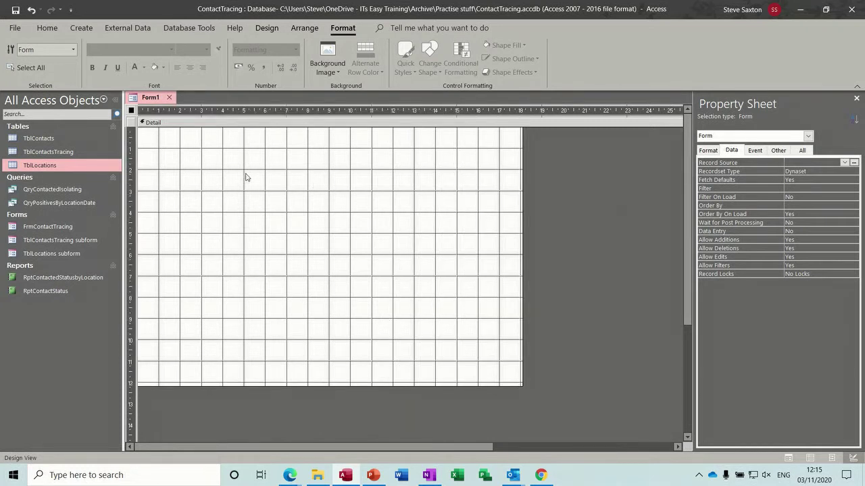
Step: Draw a command button near the form's upper-left corner that opens the FrmContactTracing form and shows all its records
{"action": "left_click", "coordinate": [266, 27]}
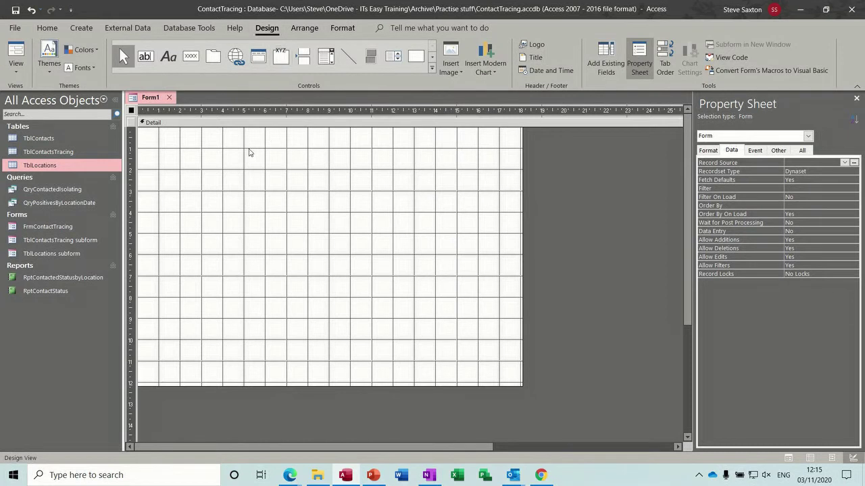
{"action": "left_click", "coordinate": [191, 56]}
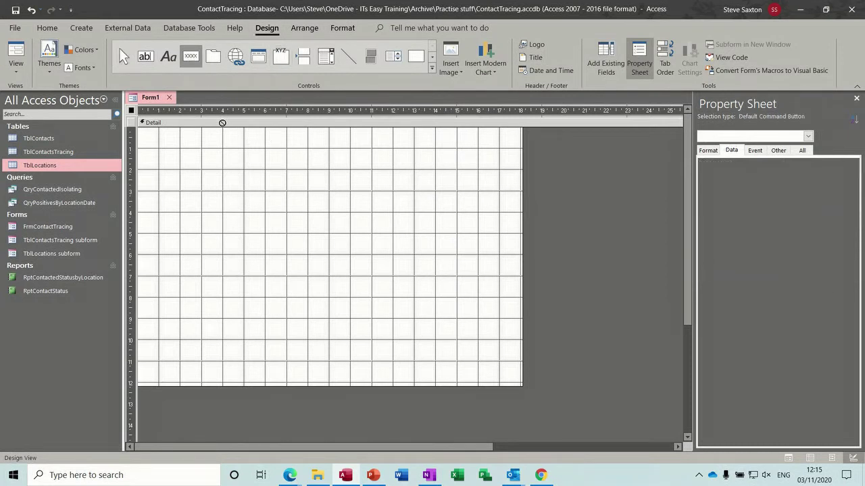
{"action": "left_click_drag", "start_coordinate": [192, 143], "coordinate": [265, 166]}
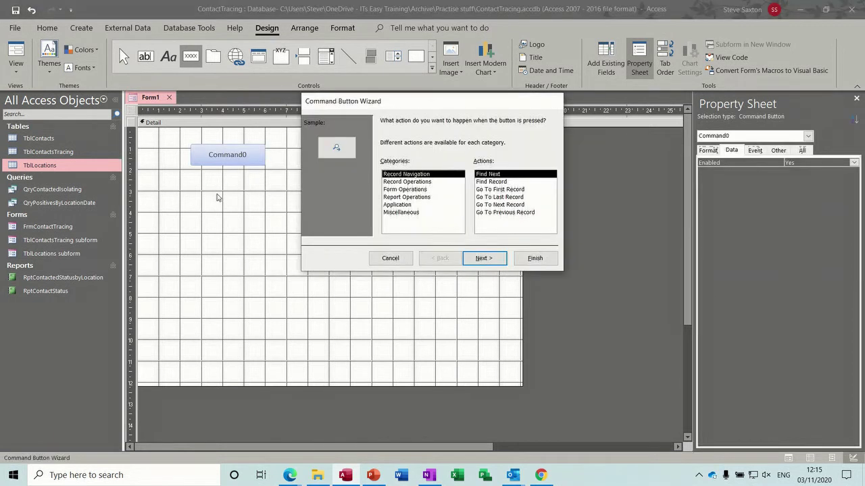
{"action": "left_click", "coordinate": [402, 190]}
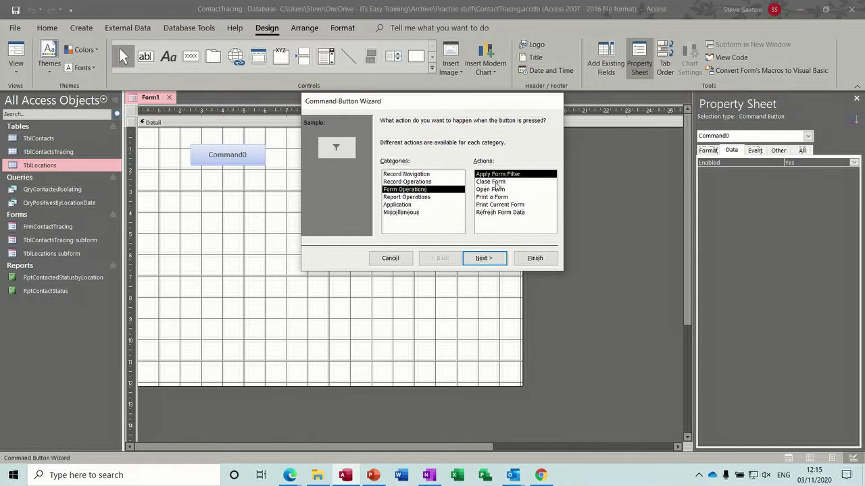
{"action": "left_click", "coordinate": [497, 190]}
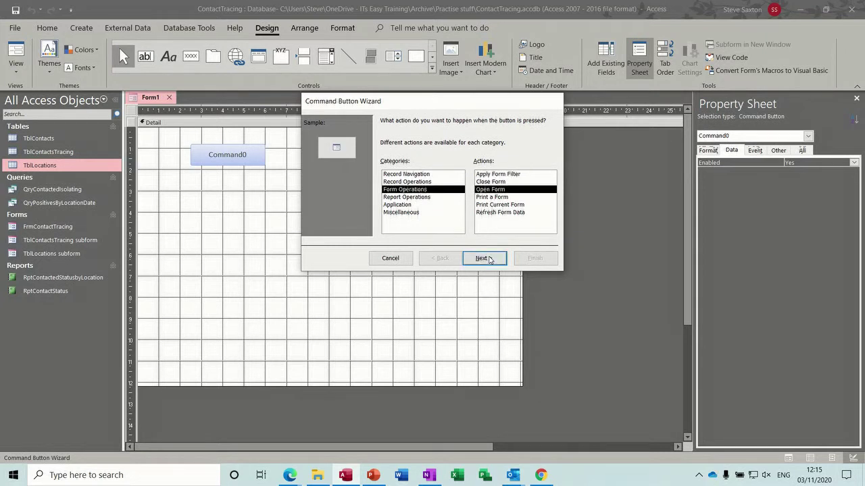
{"action": "left_click", "coordinate": [485, 257]}
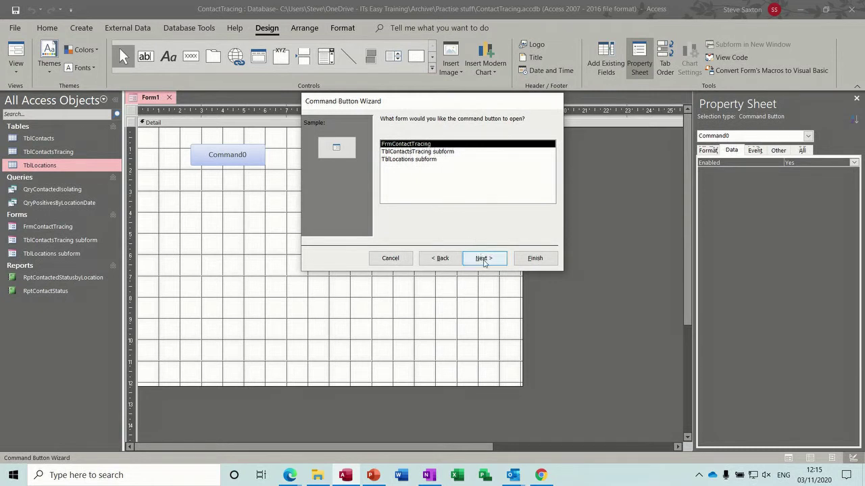
{"action": "left_click", "coordinate": [483, 260]}
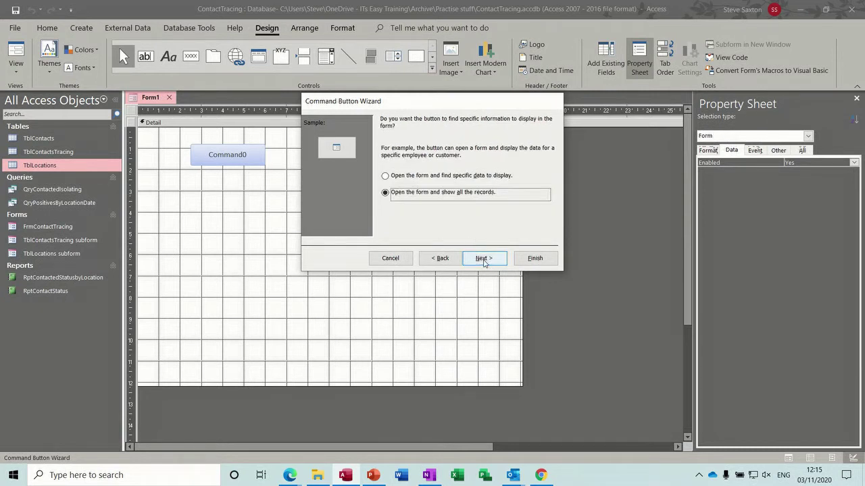
{"action": "left_click", "coordinate": [484, 259]}
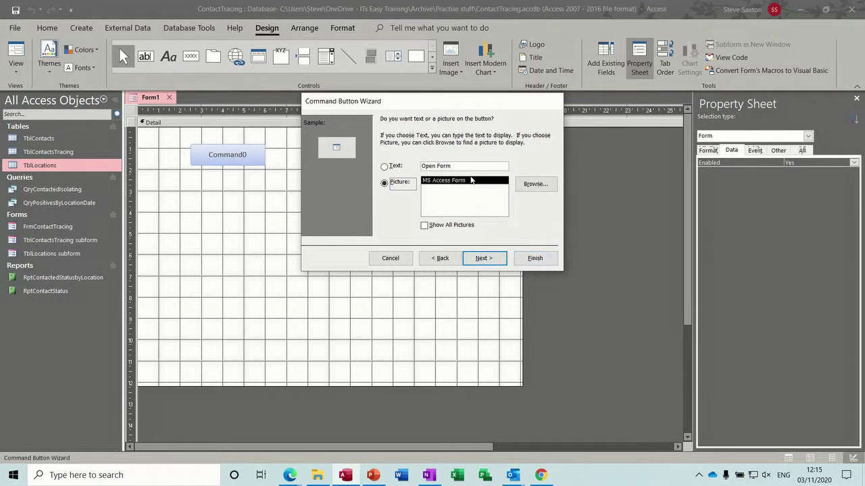
Step: Give the command button the text "Open Contacts" instead of a picture and finish the wizard with the default button name
{"action": "left_click", "coordinate": [470, 165]}
{"action": "key", "text": "BackSpace"}
{"action": "key", "text": "BackSpace"}
{"action": "key", "text": "BackSpace"}
{"action": "key", "text": "BackSpace"}
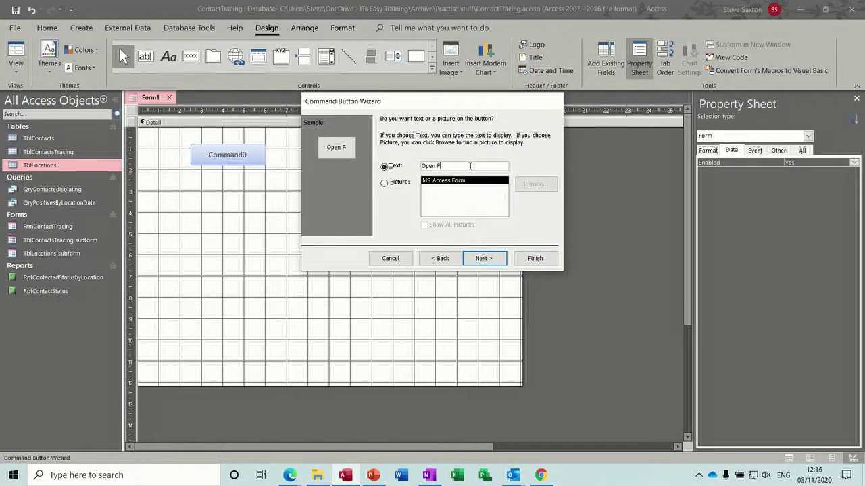
{"action": "type", "text": "Contacts"}
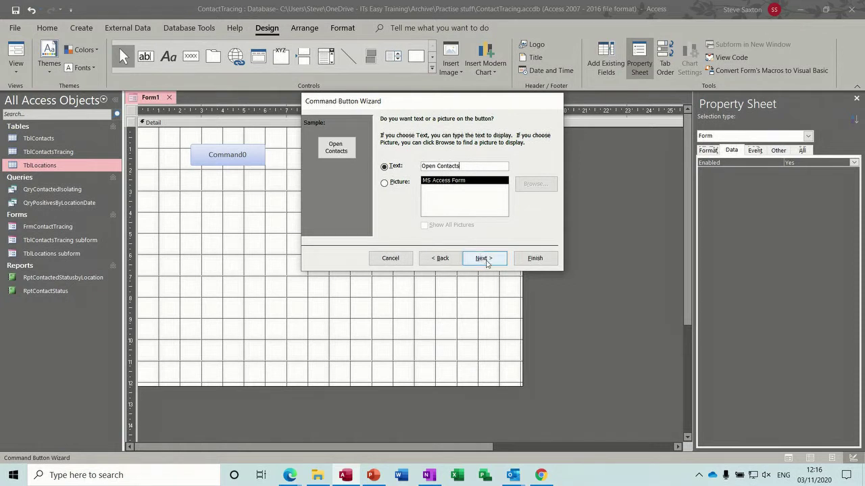
{"action": "left_click", "coordinate": [485, 260]}
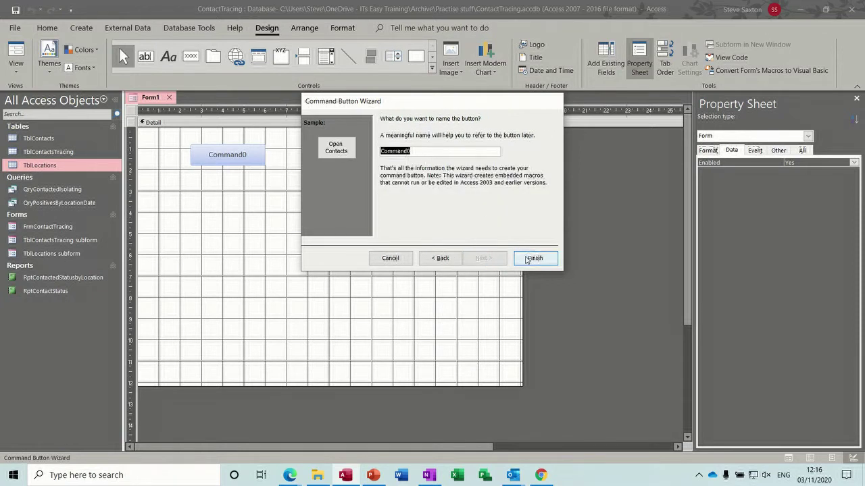
{"action": "left_click", "coordinate": [526, 259]}
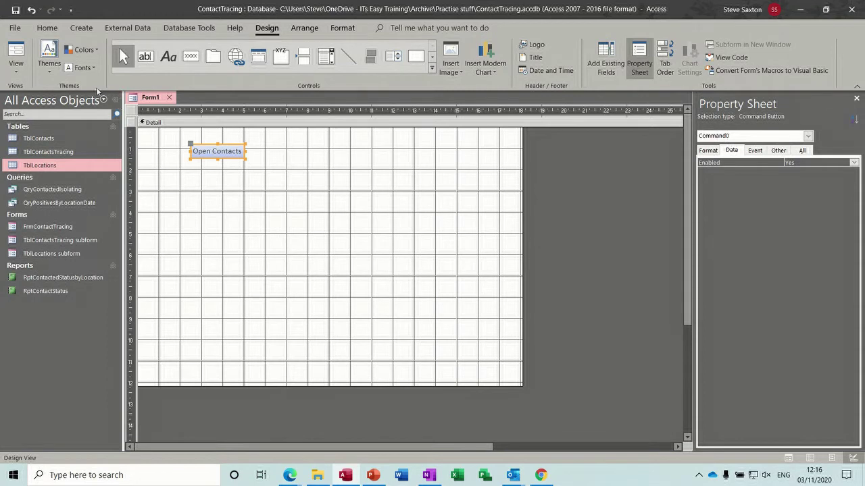
Step: Test the Open Contacts button in Form View and return to the new form
{"action": "left_click", "coordinate": [16, 51]}
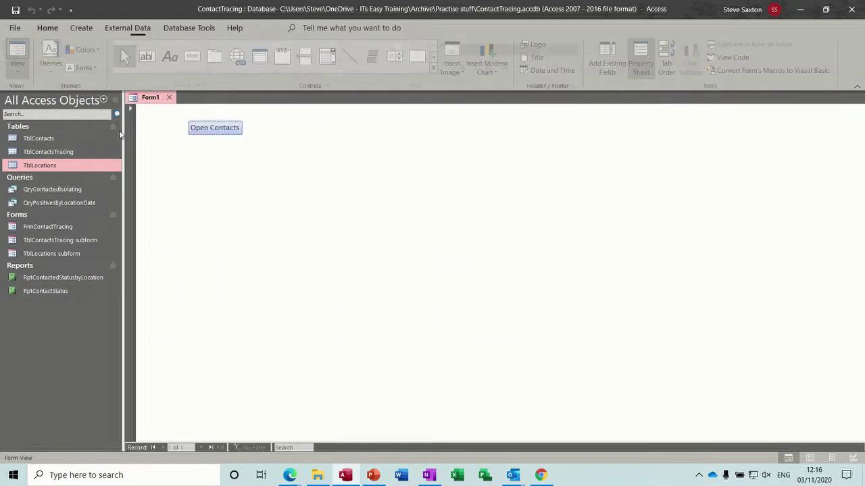
{"action": "left_click", "coordinate": [201, 132]}
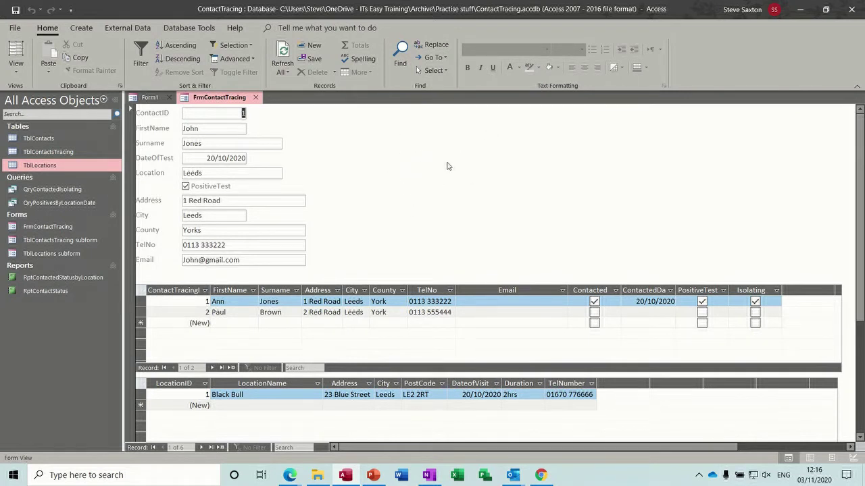
{"action": "left_click", "coordinate": [148, 99]}
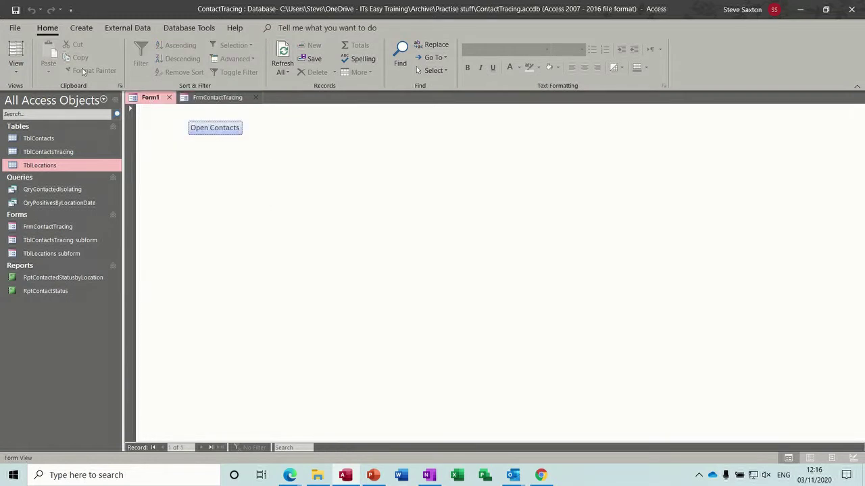
Step: Save the new form as "Main Menu"
{"action": "left_click", "coordinate": [15, 10]}
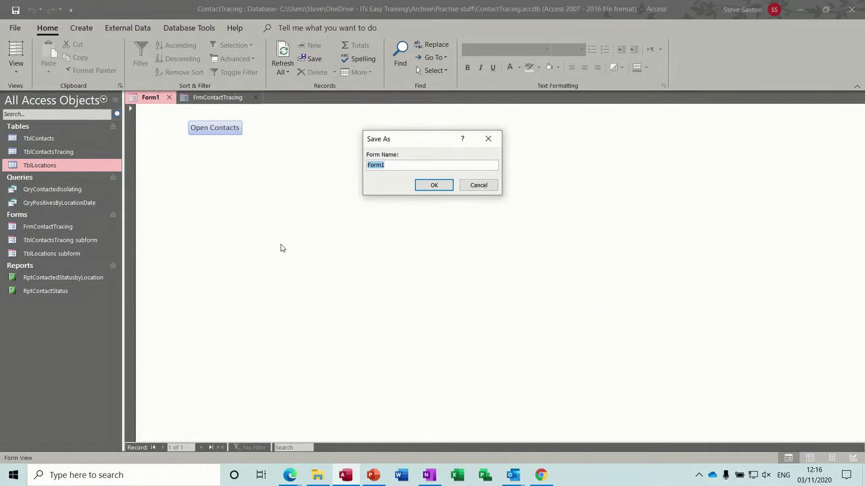
{"action": "type", "text": "Main Menu"}
{"action": "left_click", "coordinate": [432, 185]}
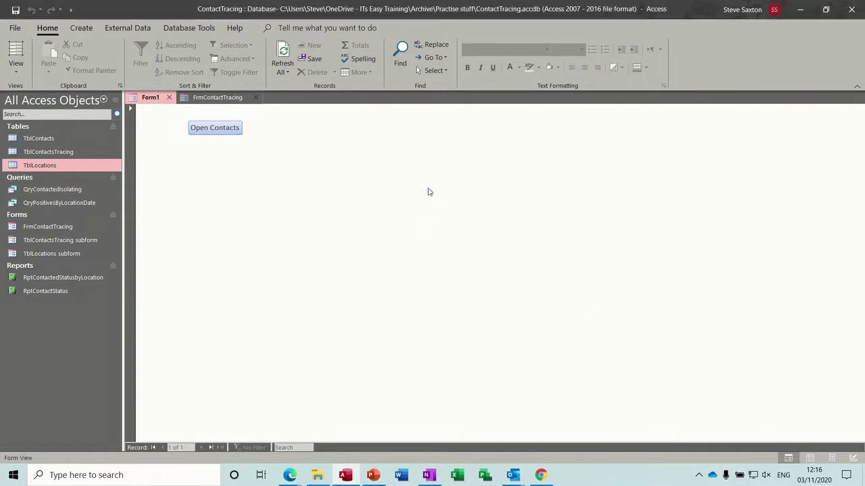
Step: In the design of the FrmContactTracing form, draw a command button beside the upper contact fields that opens the Main Menu form
{"action": "left_click", "coordinate": [232, 98]}
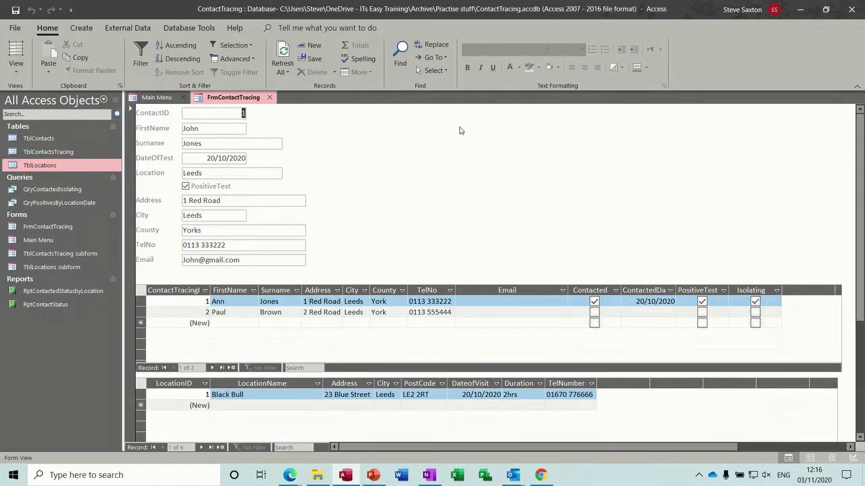
{"action": "left_click", "coordinate": [16, 67]}
{"action": "left_click", "coordinate": [36, 173]}
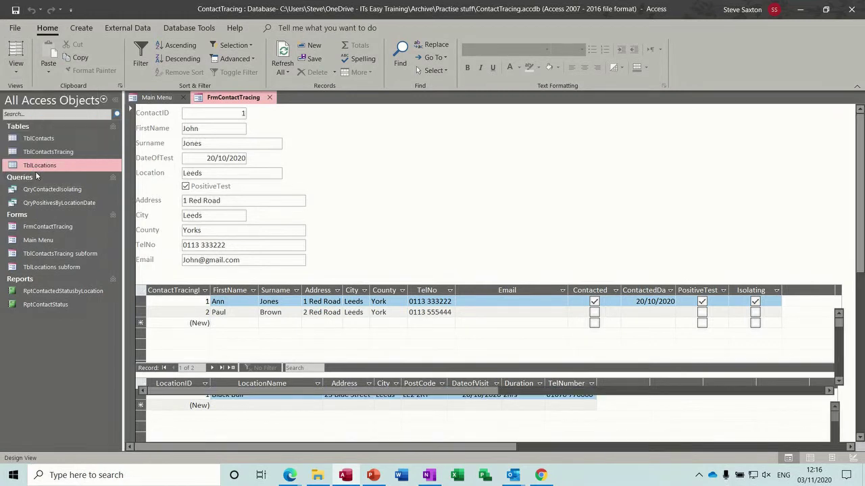
{"action": "left_click", "coordinate": [192, 56]}
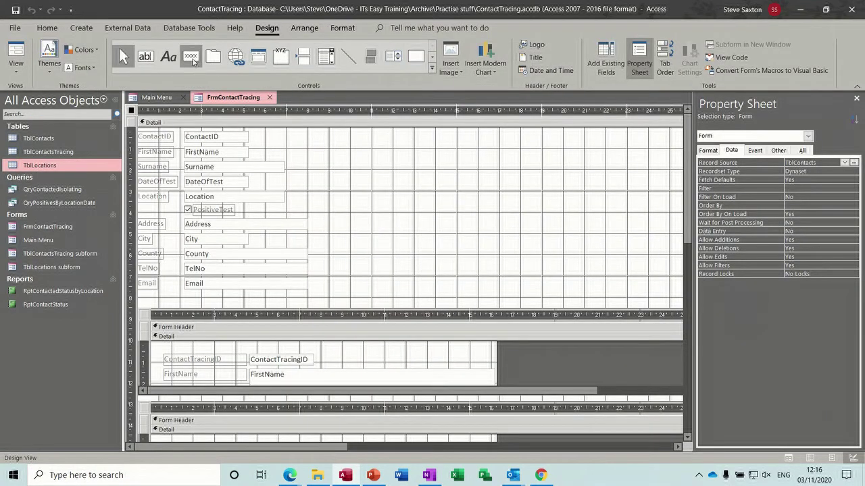
{"action": "left_click_drag", "start_coordinate": [366, 147], "coordinate": [454, 172]}
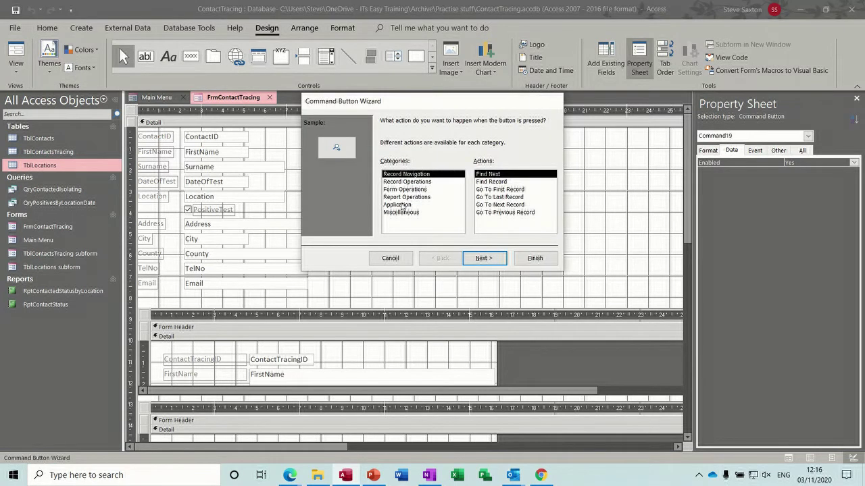
{"action": "left_click", "coordinate": [403, 190]}
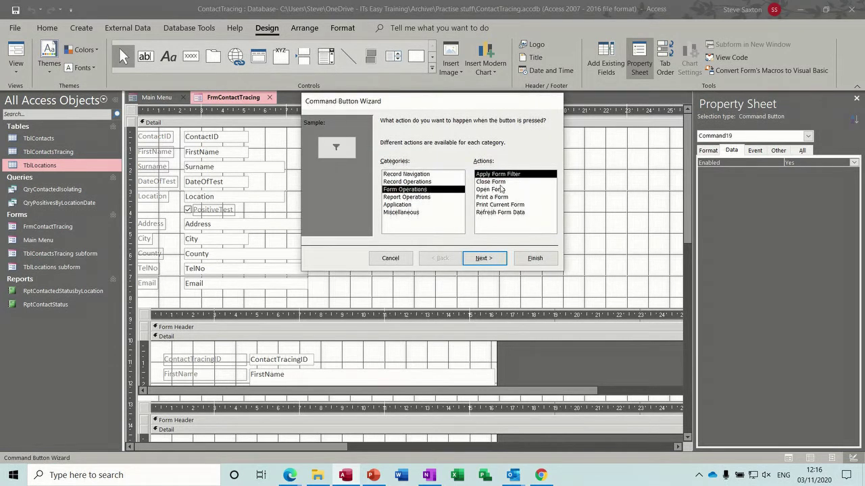
{"action": "left_click", "coordinate": [489, 191]}
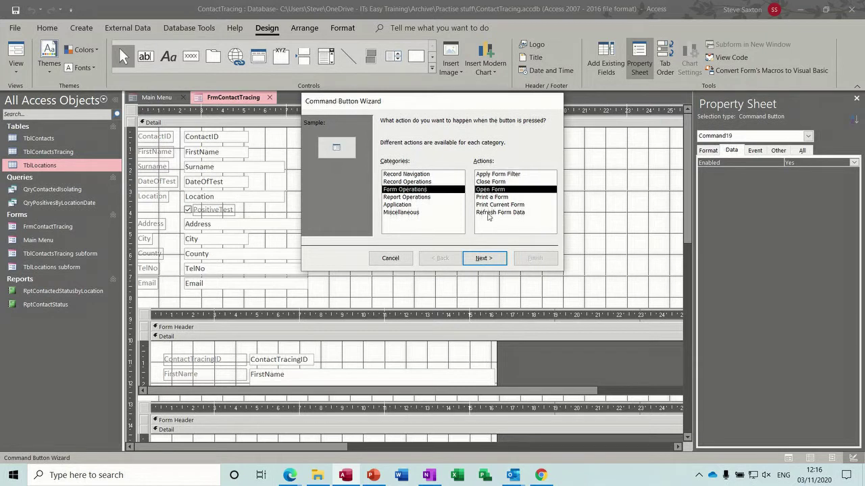
{"action": "left_click", "coordinate": [486, 260]}
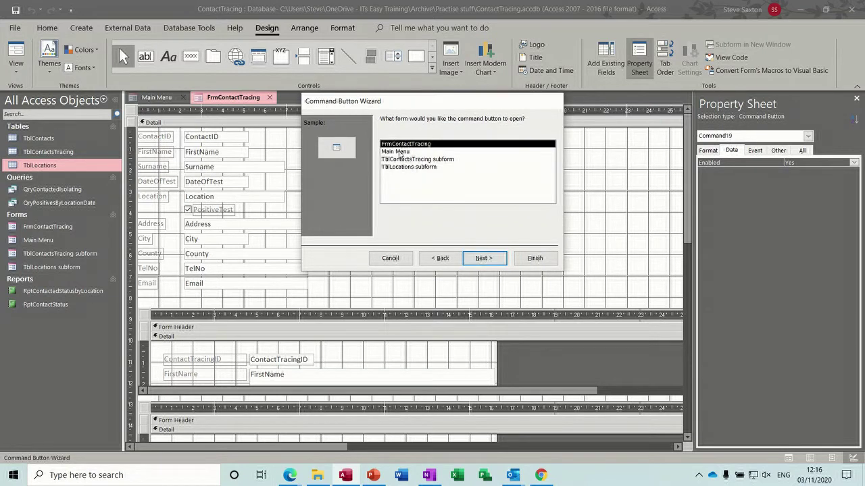
{"action": "left_click", "coordinate": [401, 152]}
{"action": "left_click", "coordinate": [482, 258]}
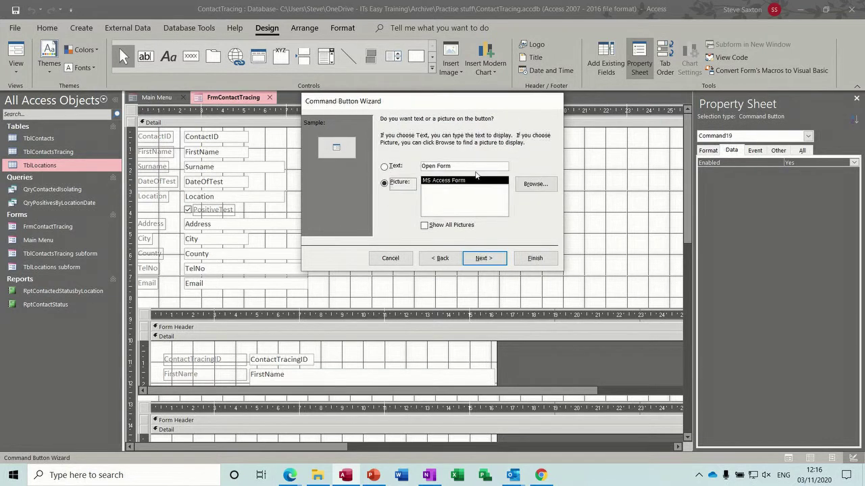
Step: Give the new command button the text "Main Menu" instead of a picture and finish the wizard
{"action": "left_click", "coordinate": [403, 162]}
{"action": "type", "text": "Main Menu"}
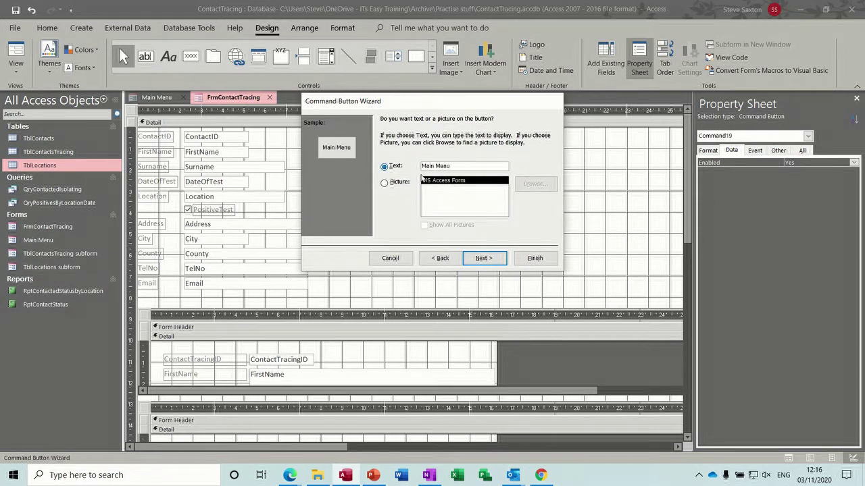
{"action": "left_click", "coordinate": [533, 259]}
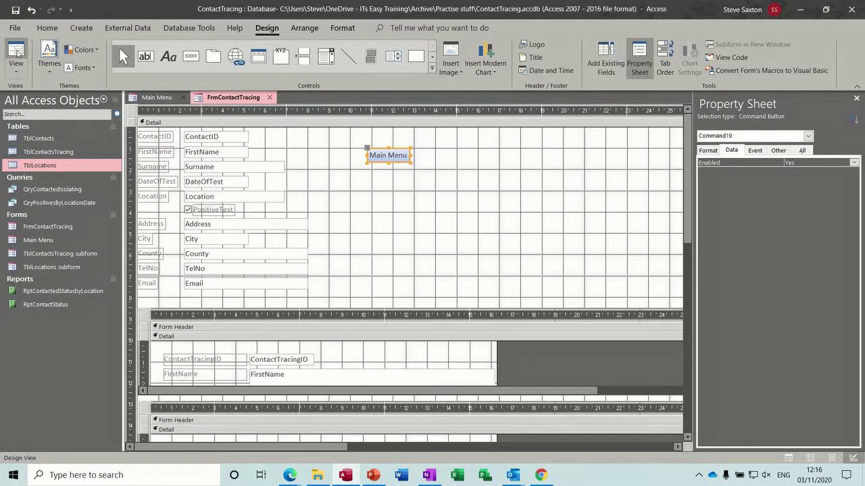
Step: Test the Main Menu and Open Contacts buttons in Form View, including after closing the Main Menu form
{"action": "left_click", "coordinate": [15, 54]}
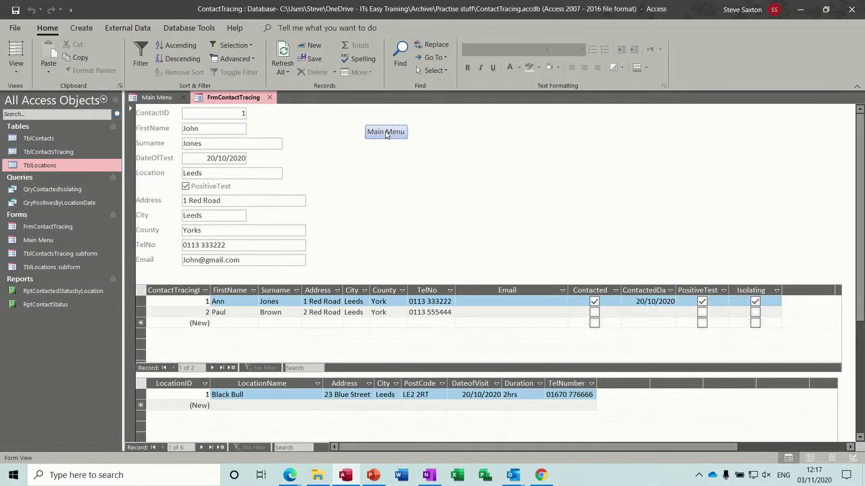
{"action": "left_click", "coordinate": [385, 133]}
{"action": "left_click", "coordinate": [182, 97]}
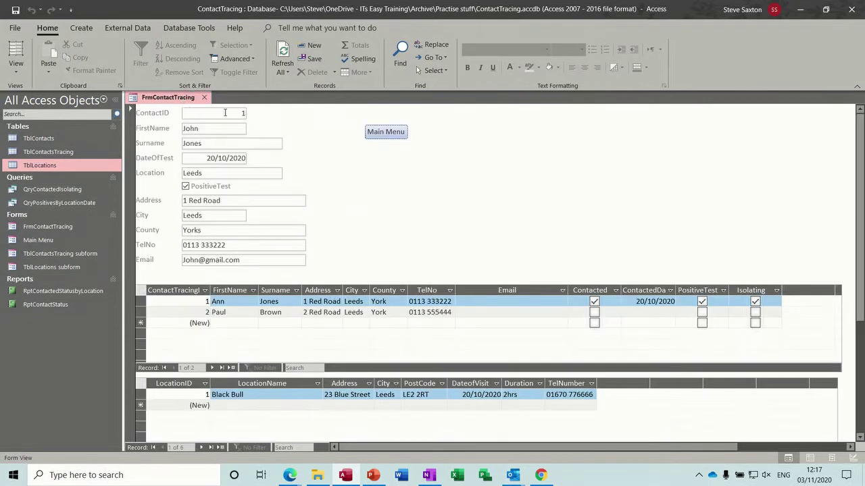
{"action": "left_click", "coordinate": [385, 133]}
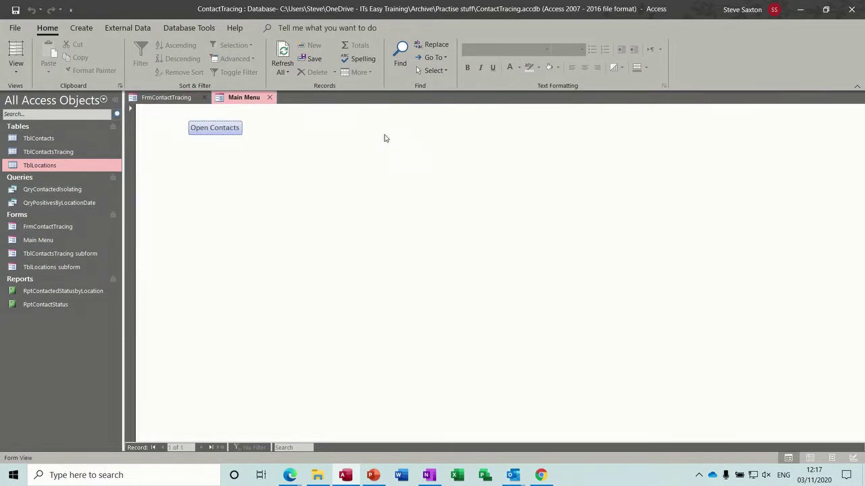
{"action": "left_click", "coordinate": [215, 128]}
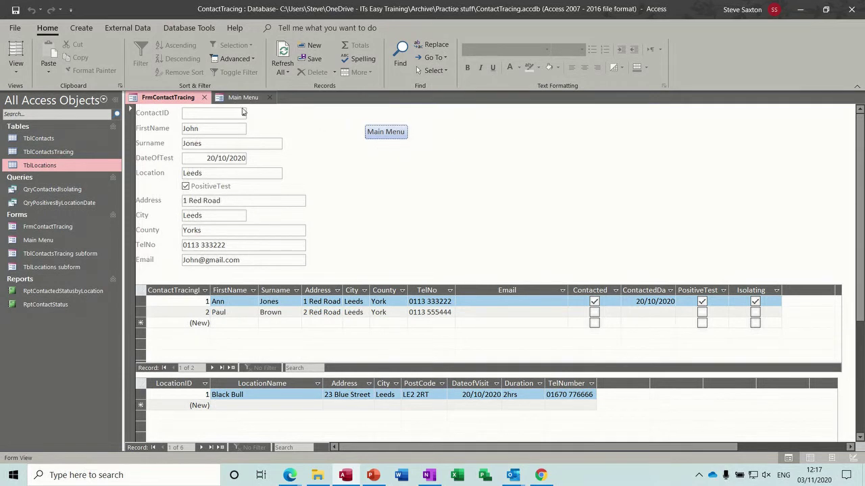
{"action": "left_click", "coordinate": [373, 131]}
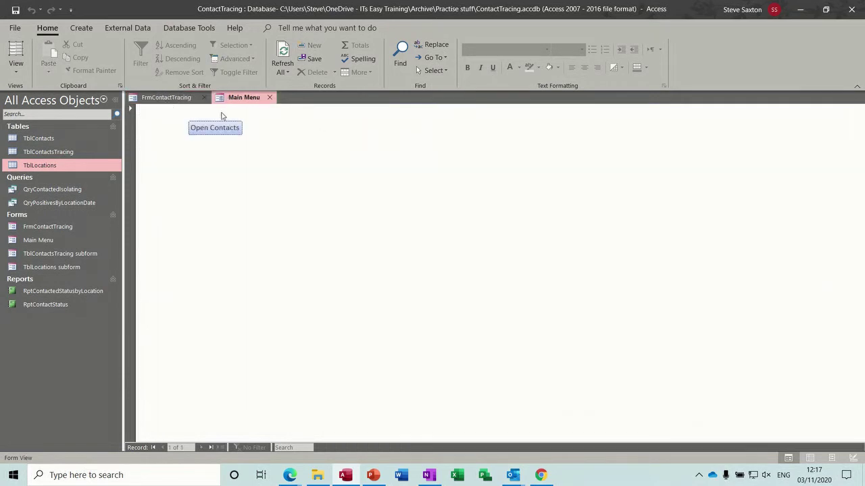
Step: From the second contact's contacted-date field in FrmContactTracing, test the Main Menu button again and return to FrmContactTracing
{"action": "left_click", "coordinate": [169, 98]}
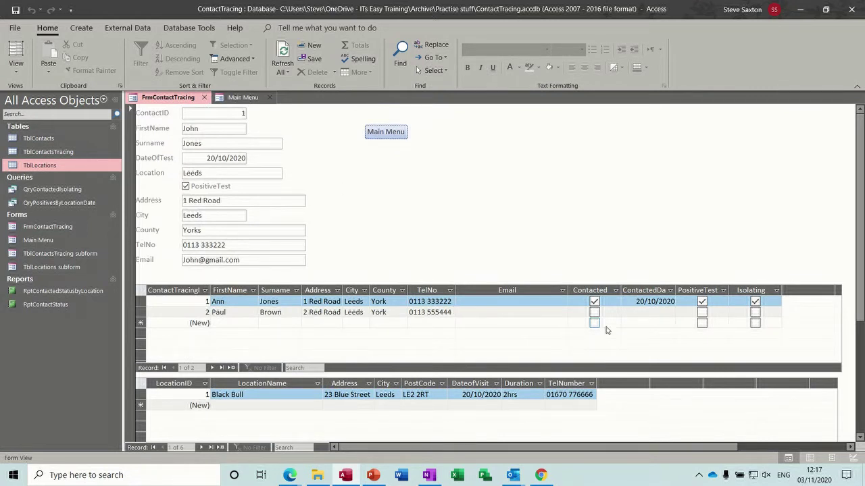
{"action": "left_click", "coordinate": [634, 312]}
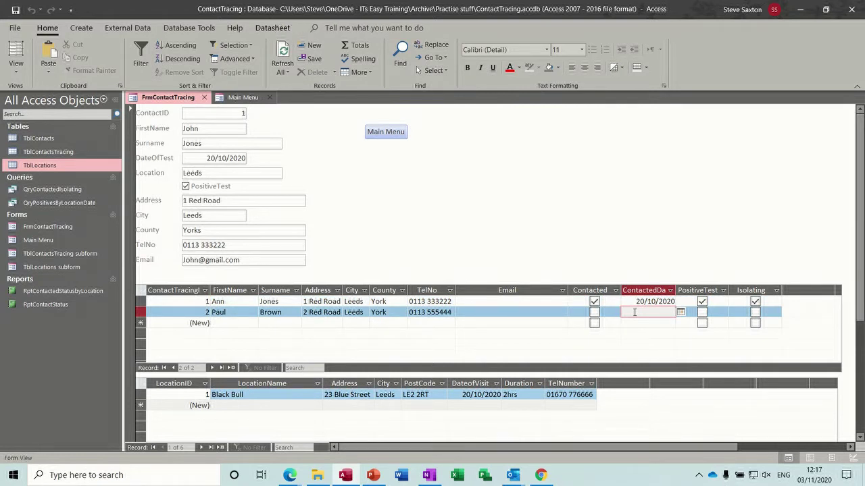
{"action": "left_click", "coordinate": [386, 133]}
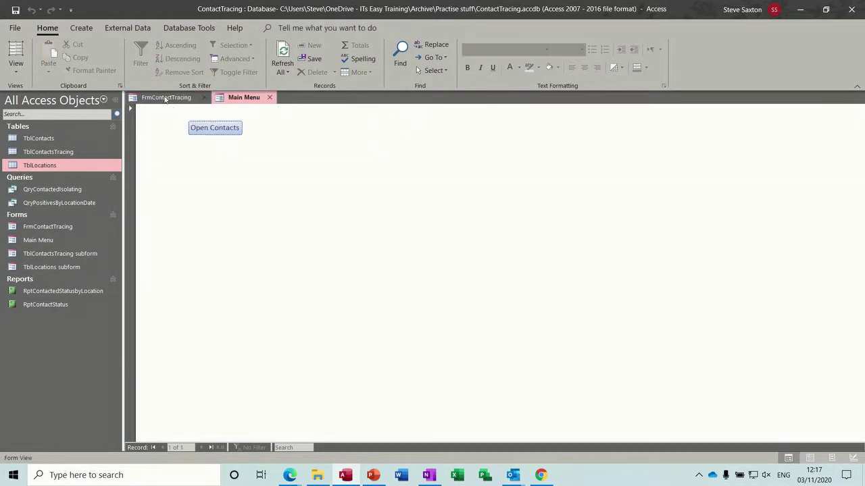
{"action": "left_click", "coordinate": [166, 98]}
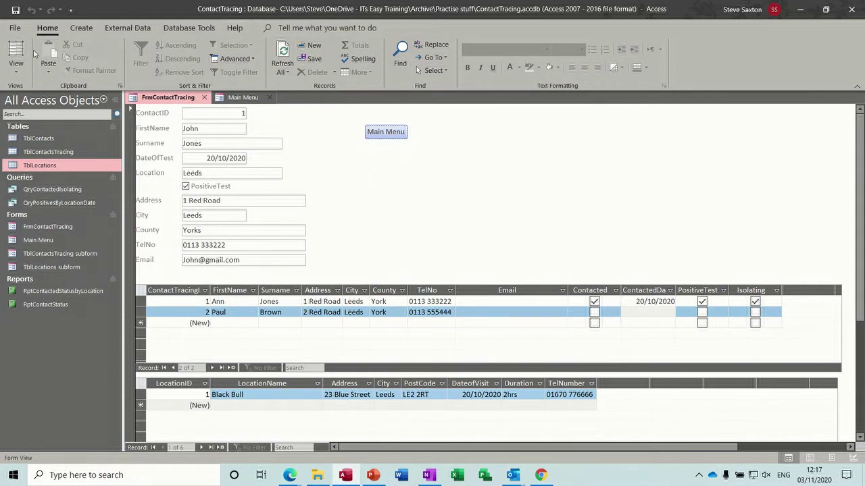
Step: Add a command button below the Main Menu button that closes the form, showing the text "Close Form"
{"action": "left_click", "coordinate": [15, 73]}
{"action": "left_click", "coordinate": [46, 172]}
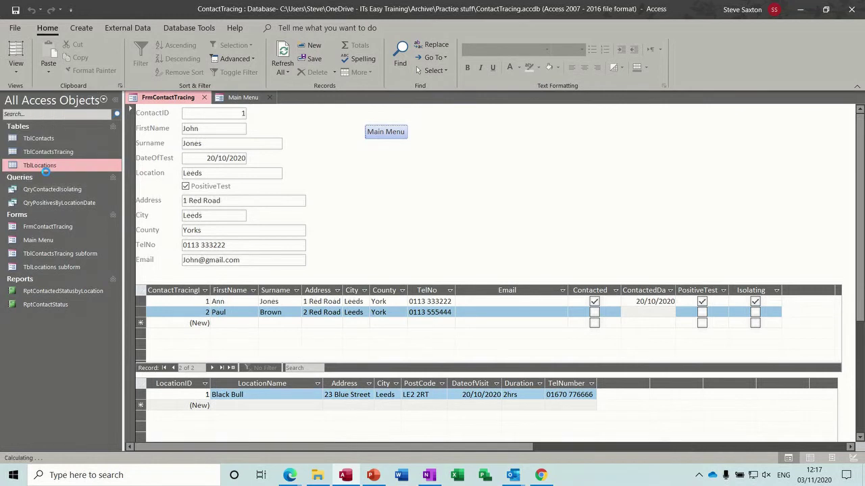
{"action": "left_click", "coordinate": [191, 56]}
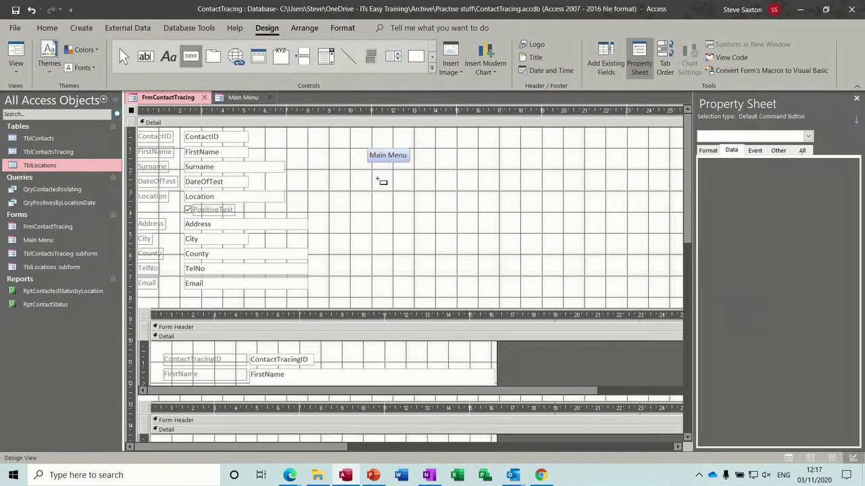
{"action": "left_click_drag", "start_coordinate": [358, 176], "coordinate": [435, 204]}
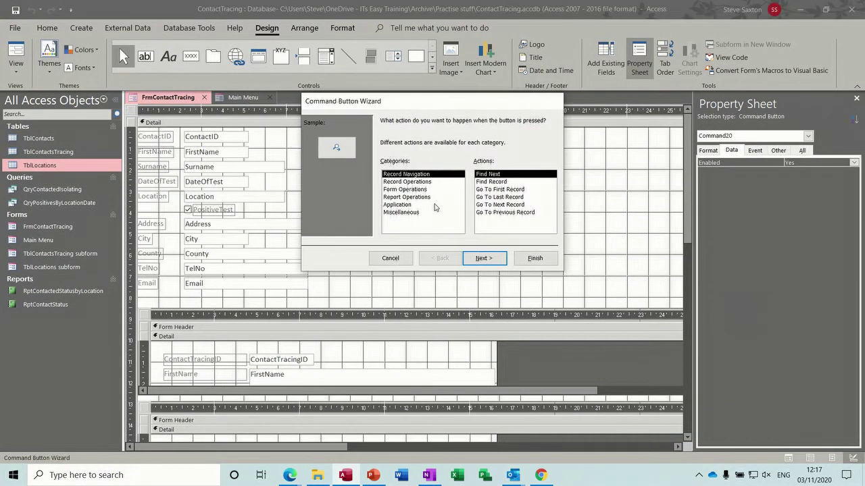
{"action": "left_click", "coordinate": [418, 190]}
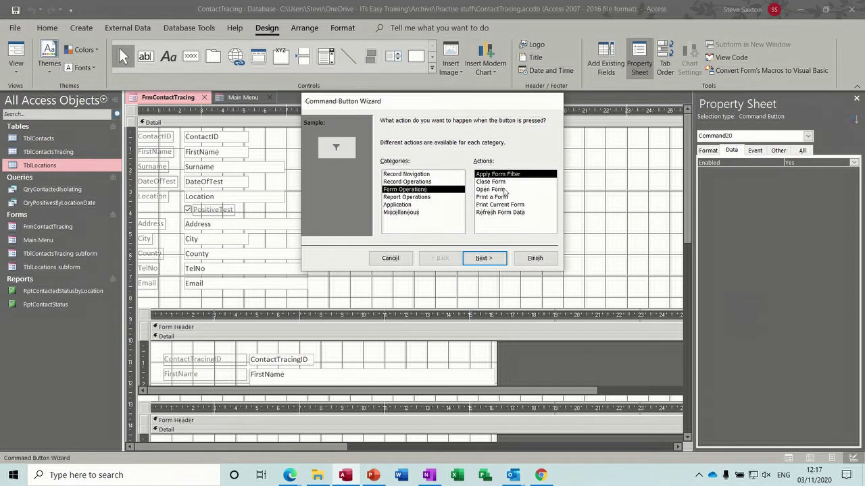
{"action": "left_click", "coordinate": [504, 183]}
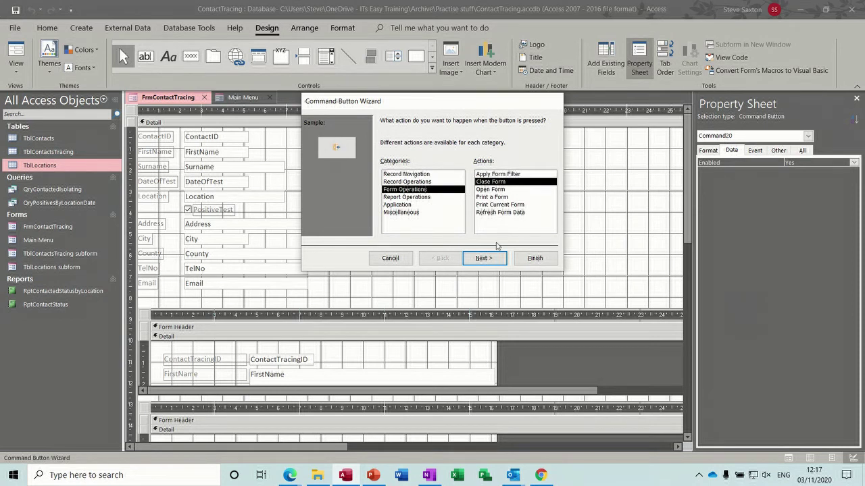
{"action": "left_click", "coordinate": [484, 258]}
{"action": "left_click", "coordinate": [395, 168]}
{"action": "left_click", "coordinate": [535, 258]}
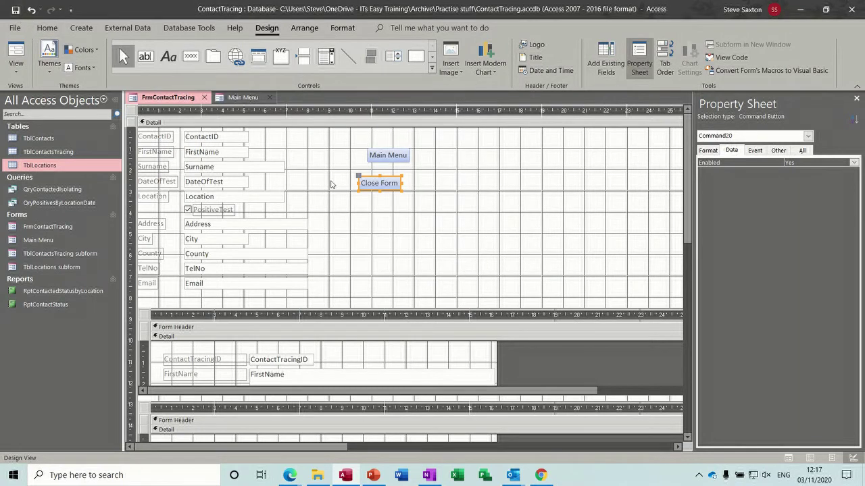
Step: Test the Close Form button in Form View and reopen FrmContactTracing with the Open Contacts button
{"action": "left_click", "coordinate": [24, 60]}
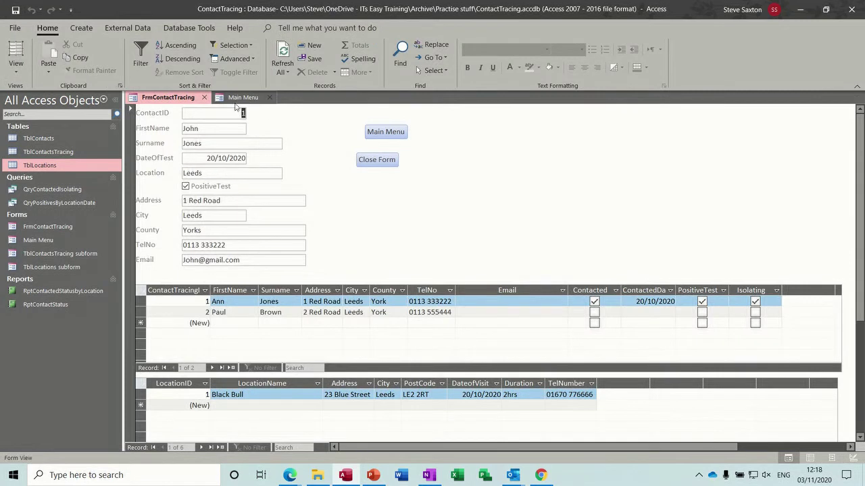
{"action": "left_click", "coordinate": [378, 160]}
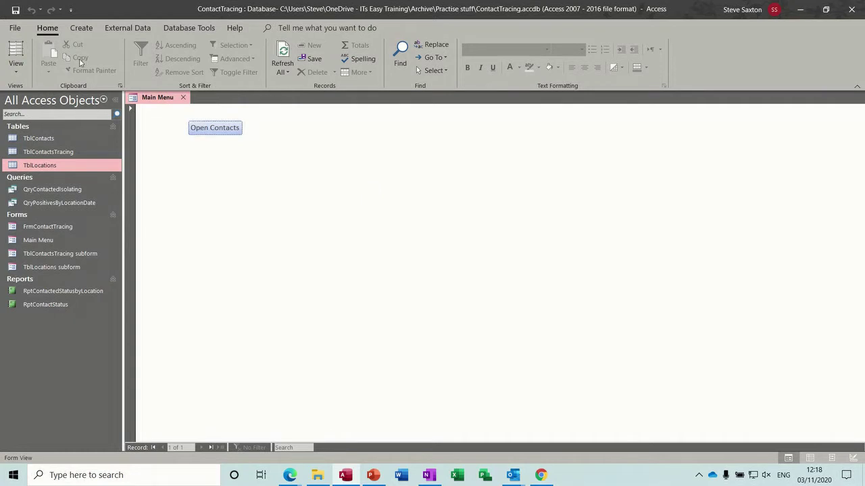
{"action": "left_click", "coordinate": [204, 130]}
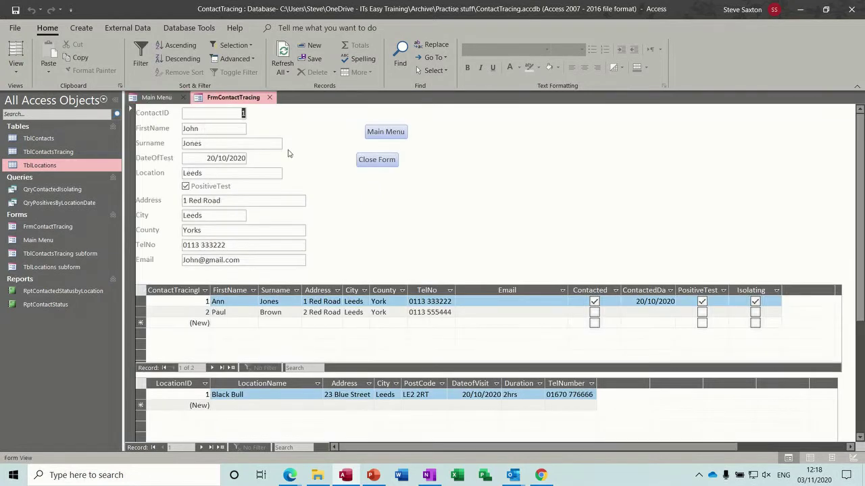
Step: Delete the Close Form button from the FrmContactTracing design and close the form, saving its design changes
{"action": "left_click", "coordinate": [18, 69]}
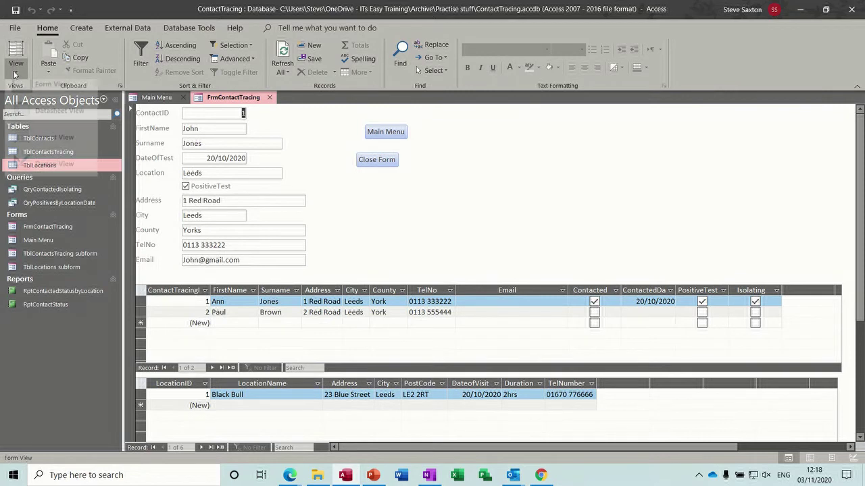
{"action": "left_click", "coordinate": [51, 175]}
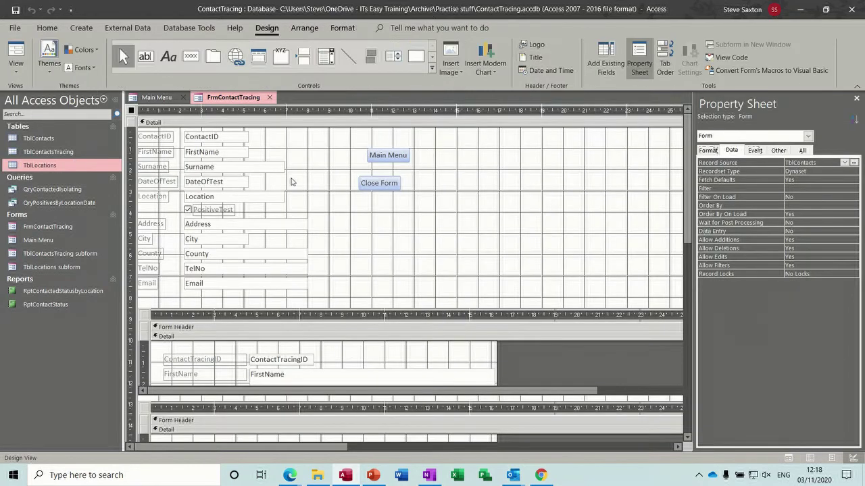
{"action": "left_click", "coordinate": [373, 184]}
{"action": "key", "text": "Delete"}
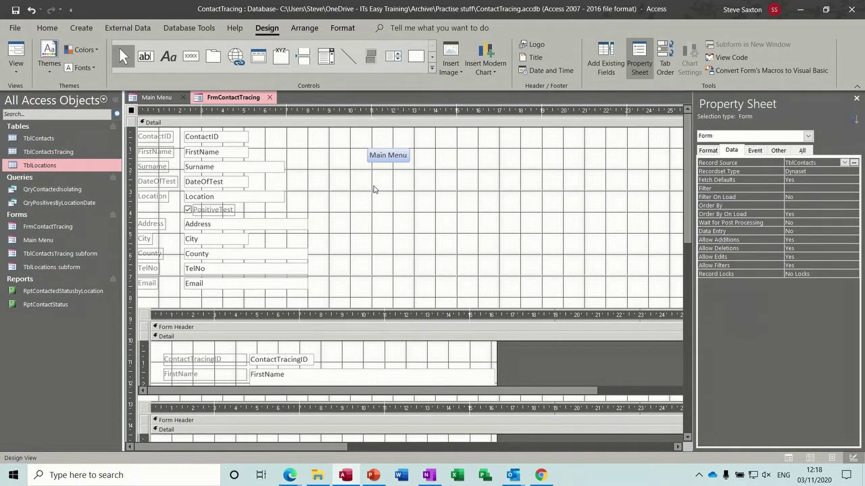
{"action": "left_click", "coordinate": [270, 97]}
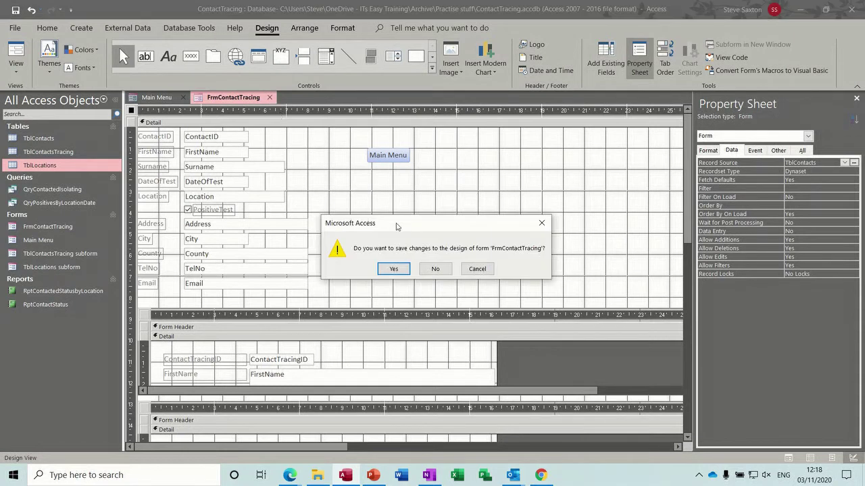
{"action": "left_click", "coordinate": [394, 269]}
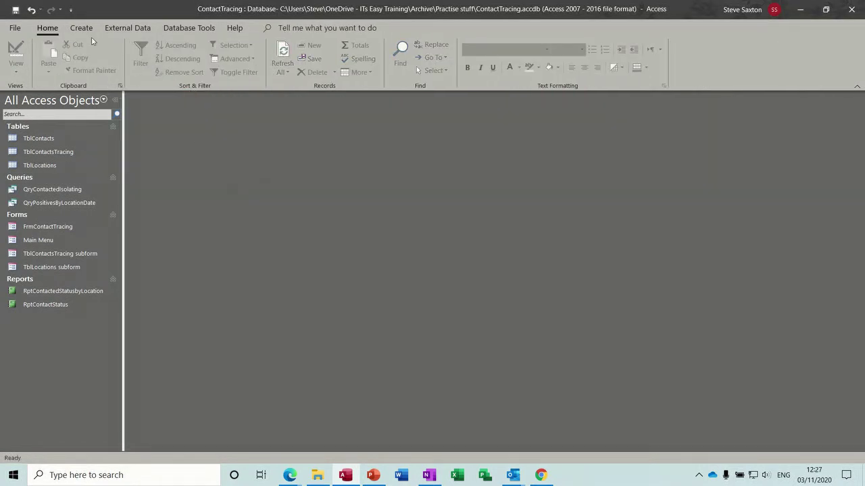
Step: Create a new macro with an OpenForm action that opens the Main Menu form
{"action": "left_click", "coordinate": [81, 28]}
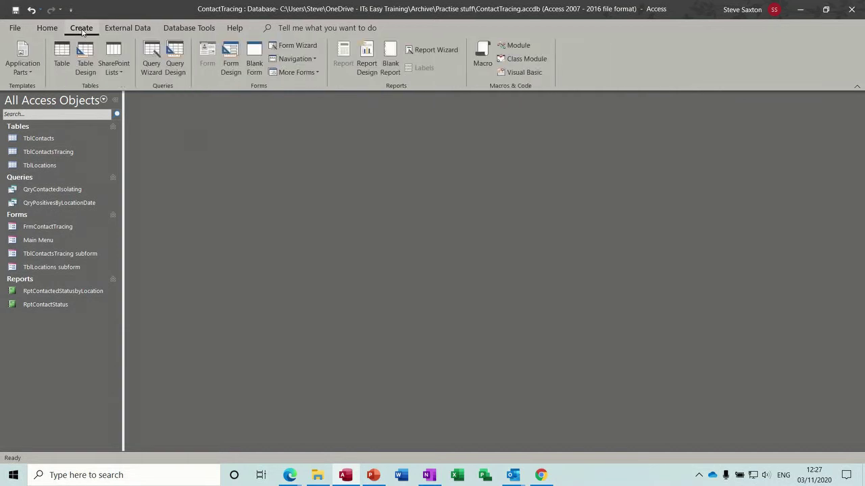
{"action": "left_click", "coordinate": [481, 56]}
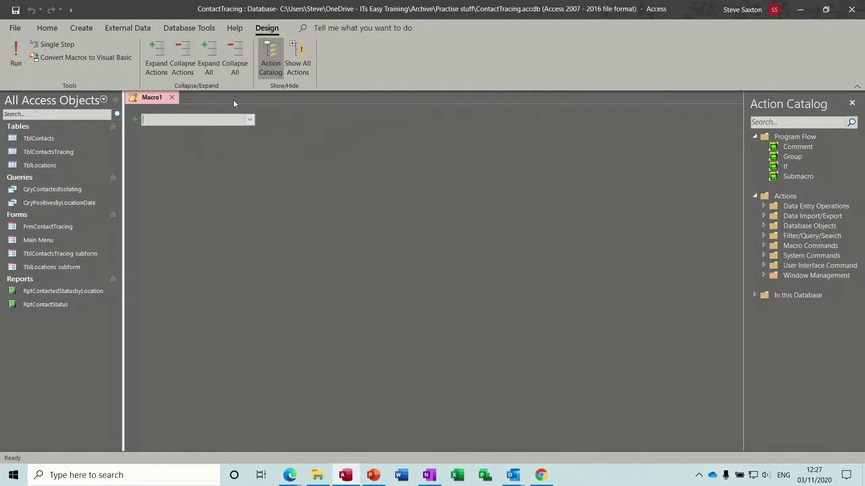
{"action": "left_click", "coordinate": [250, 124]}
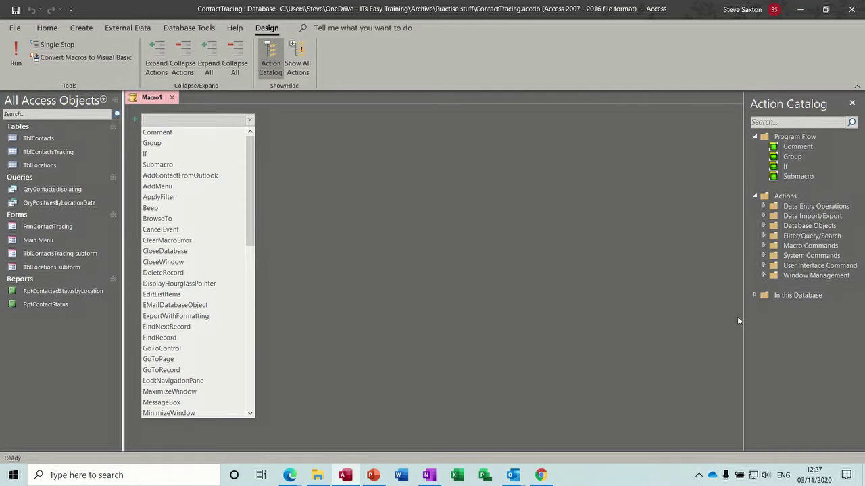
{"action": "left_click", "coordinate": [766, 475]}
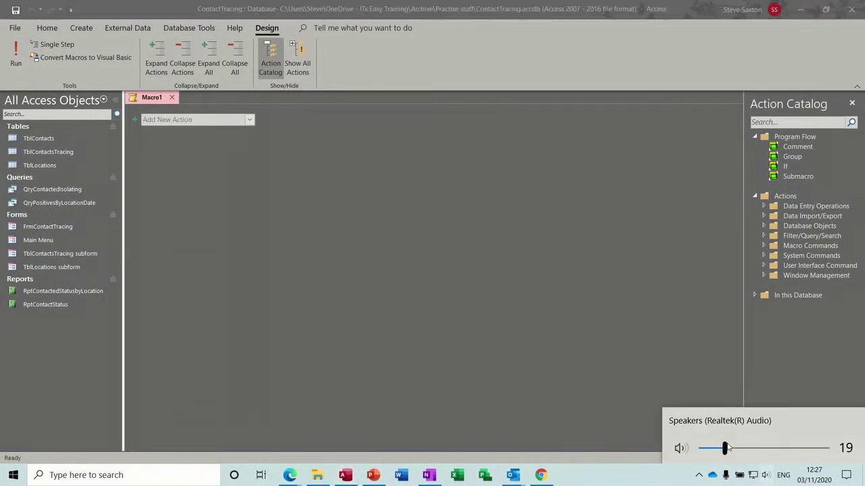
{"action": "left_click", "coordinate": [548, 392]}
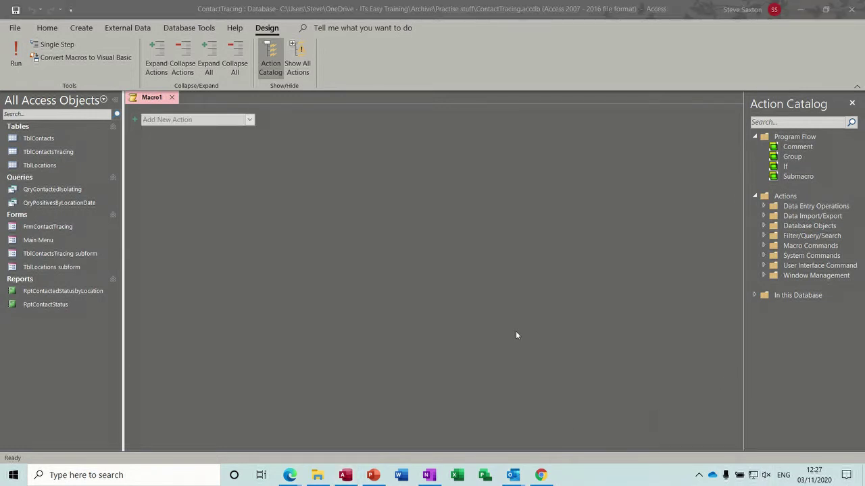
{"action": "left_click", "coordinate": [251, 121]}
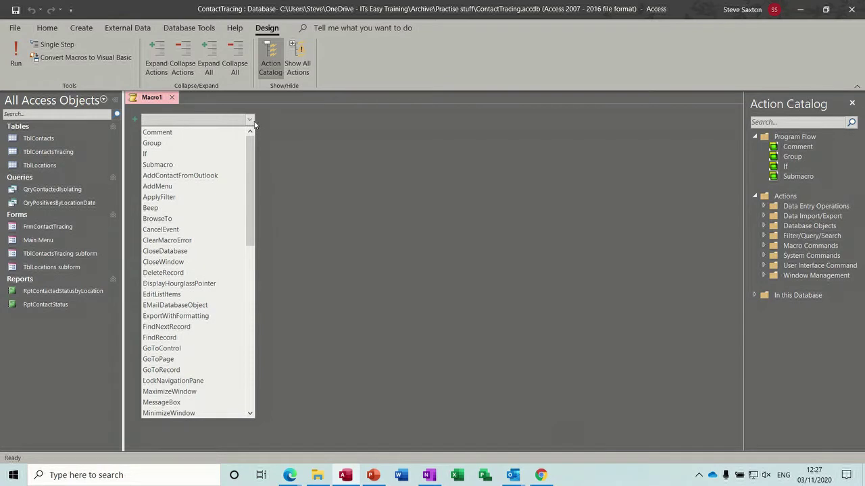
{"action": "type", "text": "OpenForm"}
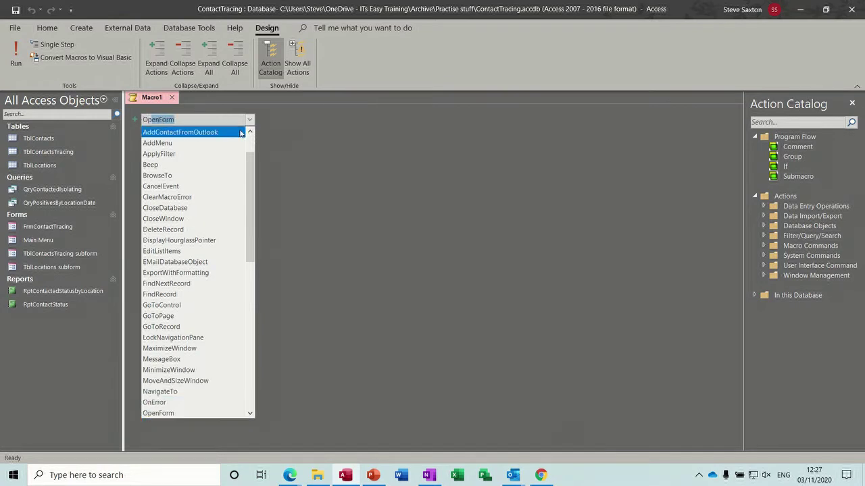
{"action": "key", "text": "End"}
{"action": "key", "text": "Return"}
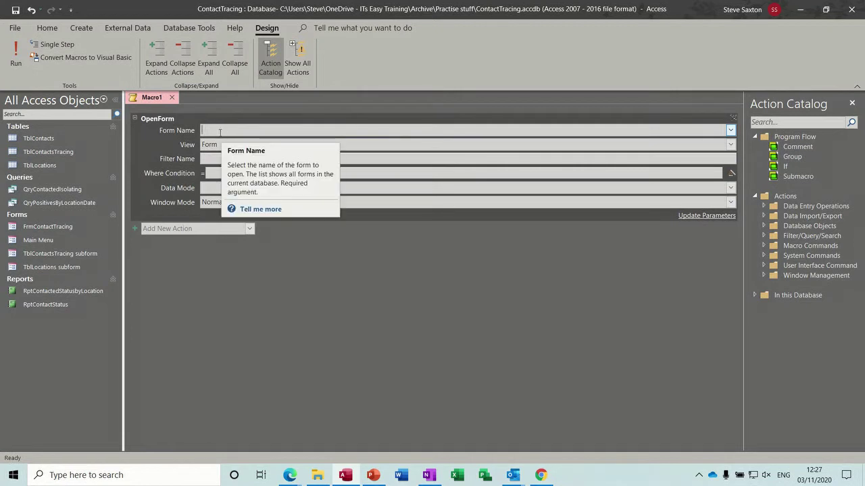
{"action": "type", "text": "Main Menu"}
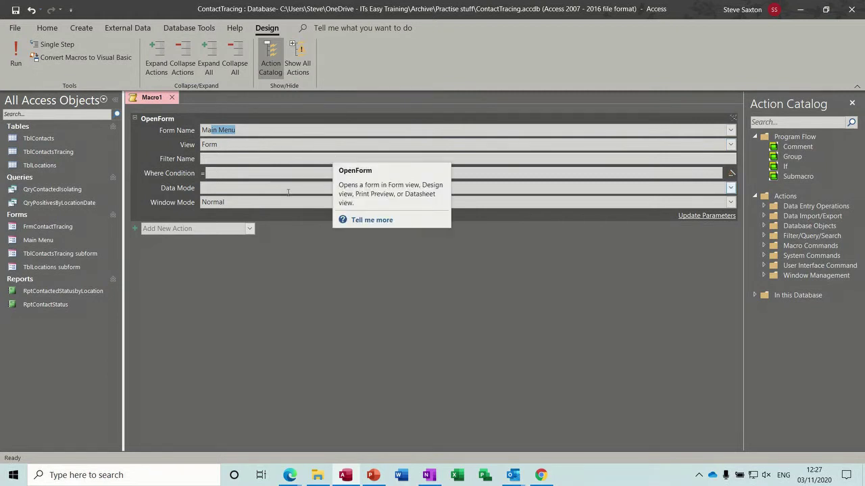
Step: Add a CloseWindow action after the OpenForm action and remove the stray ClearMacroError action between them
{"action": "left_click", "coordinate": [235, 227]}
{"action": "type", "text": "ClearMacroError"}
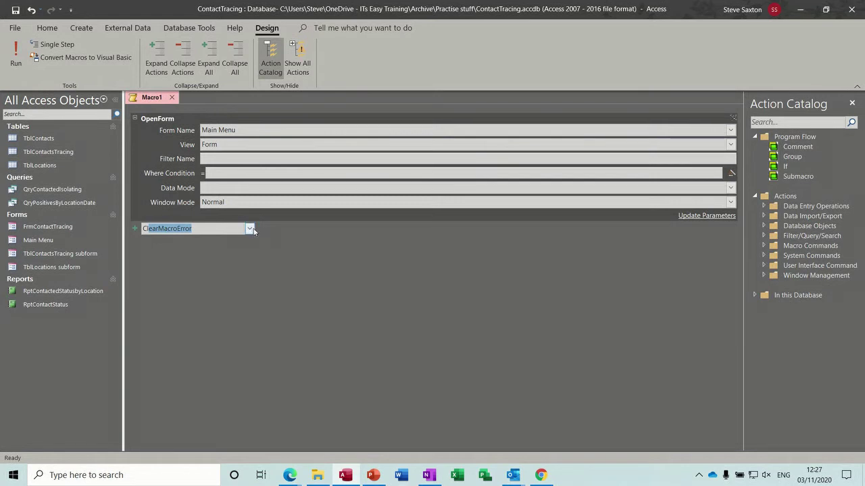
{"action": "left_click", "coordinate": [250, 229]}
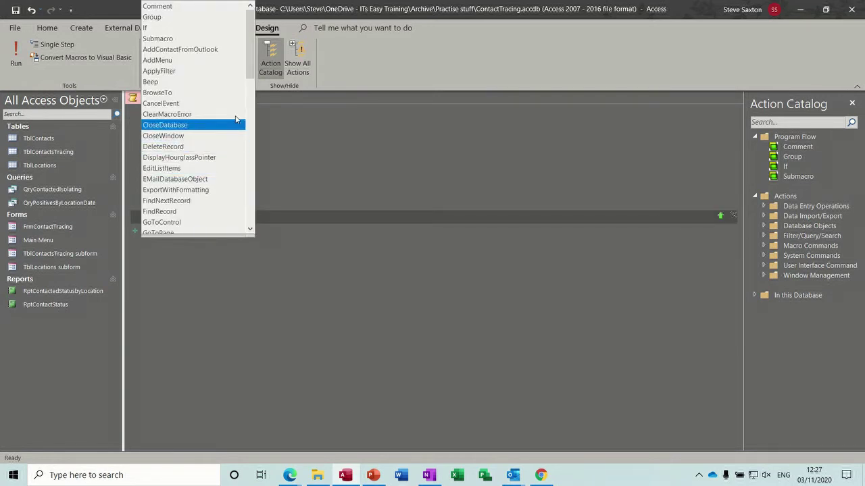
{"action": "scroll", "coordinate": [251, 63], "scroll_direction": "down", "scroll_amount": 1}
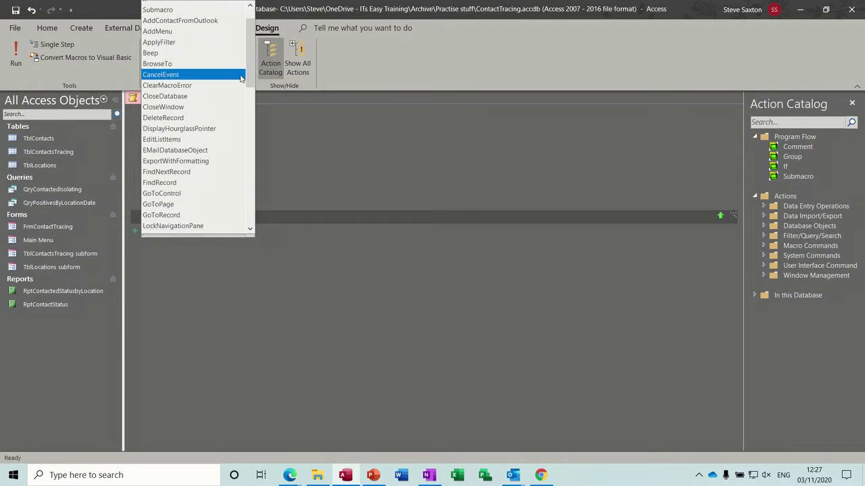
{"action": "left_click", "coordinate": [208, 106]}
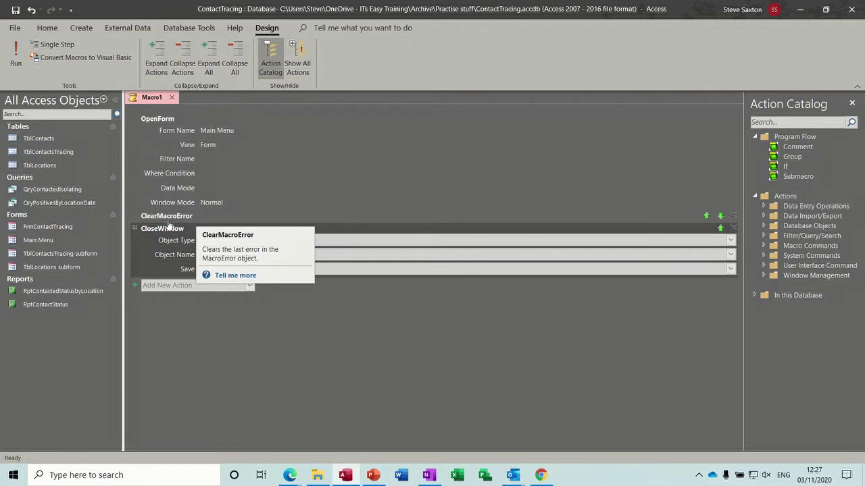
{"action": "left_click", "coordinate": [732, 216]}
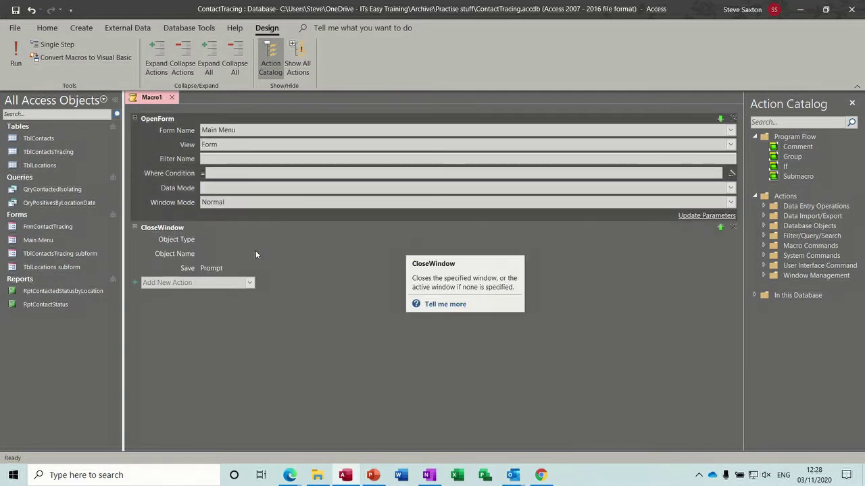
{"action": "left_click", "coordinate": [192, 333]}
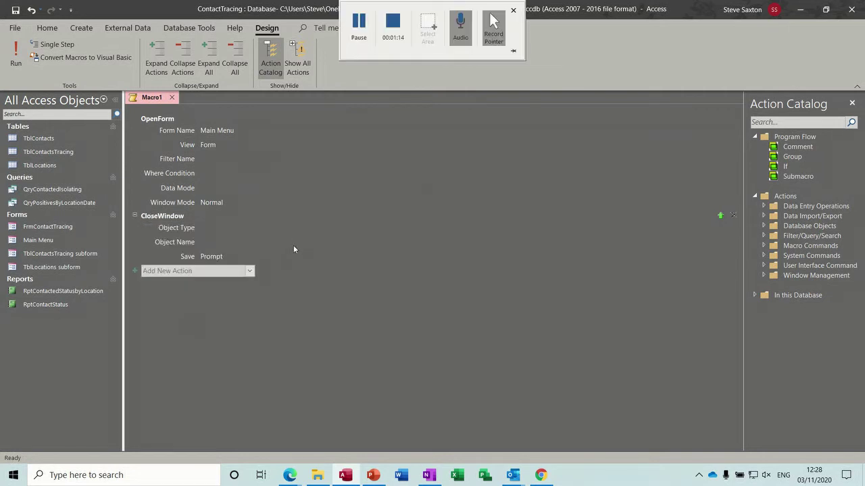
Step: Set the CloseWindow action's object type to Form and its object name to FrmContactTracing
{"action": "left_click", "coordinate": [217, 228]}
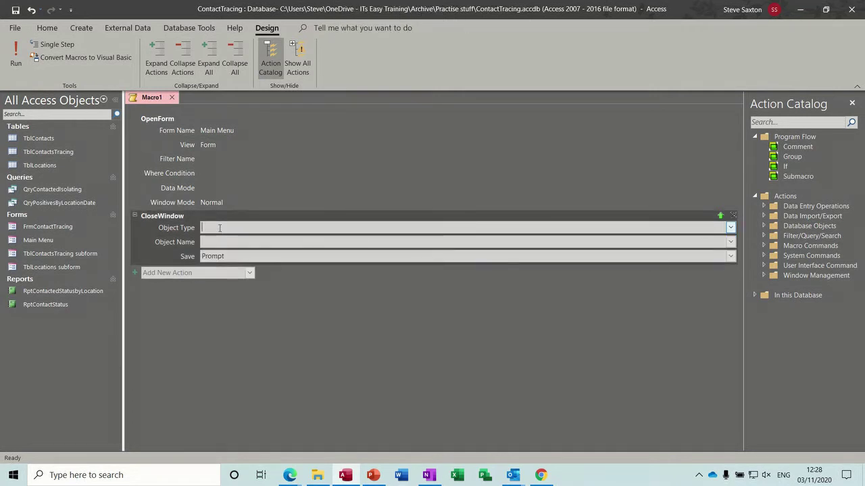
{"action": "left_click", "coordinate": [730, 228]}
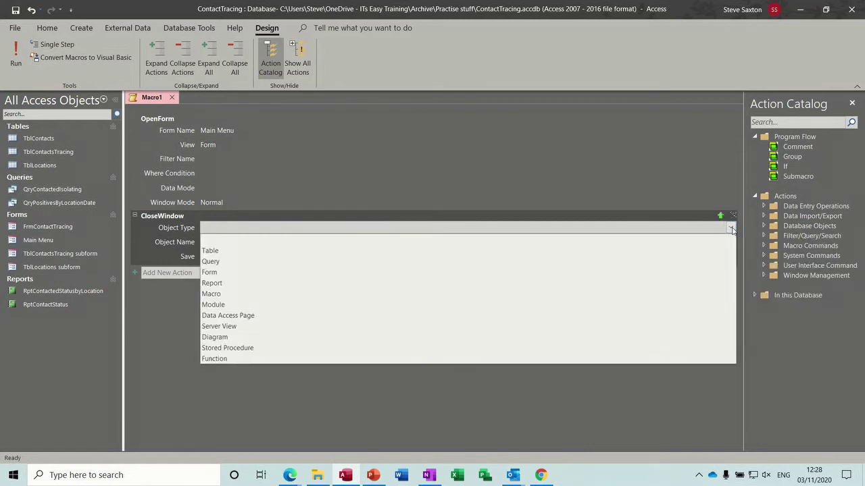
{"action": "left_click", "coordinate": [319, 273]}
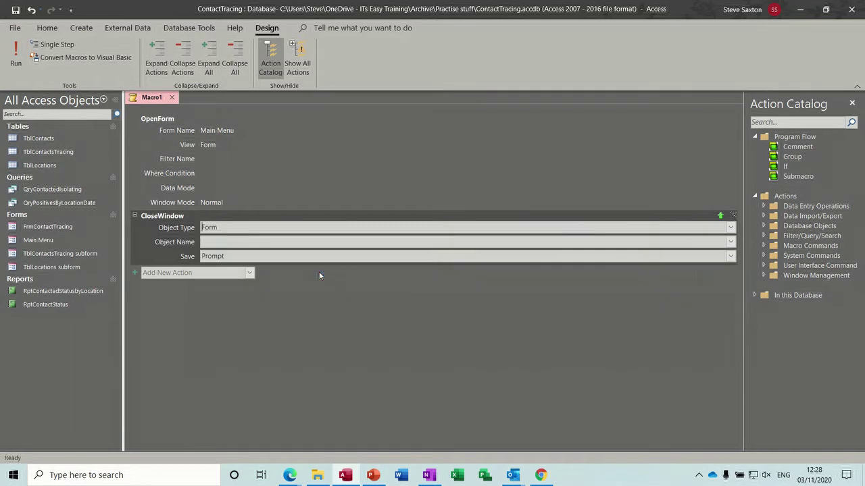
{"action": "left_click", "coordinate": [730, 243]}
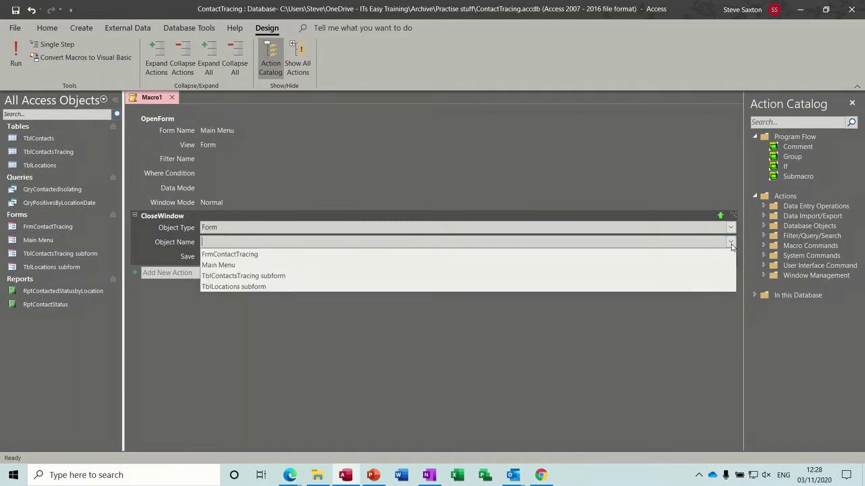
{"action": "left_click", "coordinate": [598, 256]}
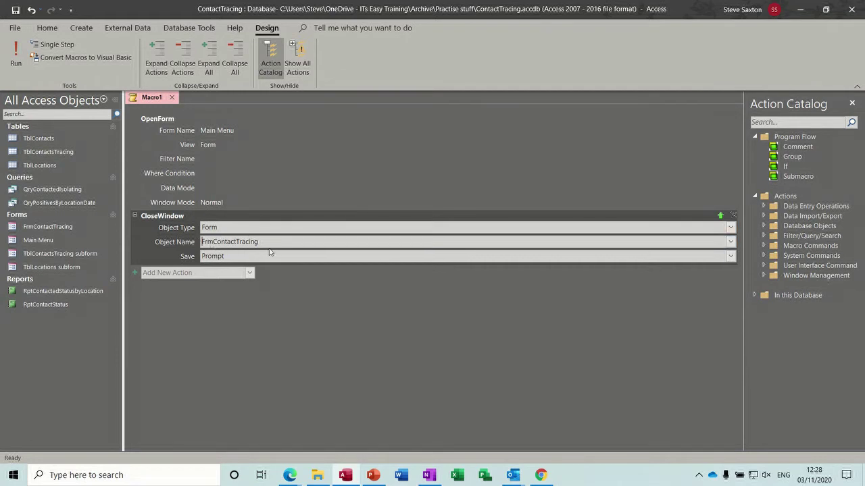
Step: Save the macro as McrOpenMainCloseContacts and close it
{"action": "left_click", "coordinate": [15, 10]}
{"action": "type", "text": "Mcr"}
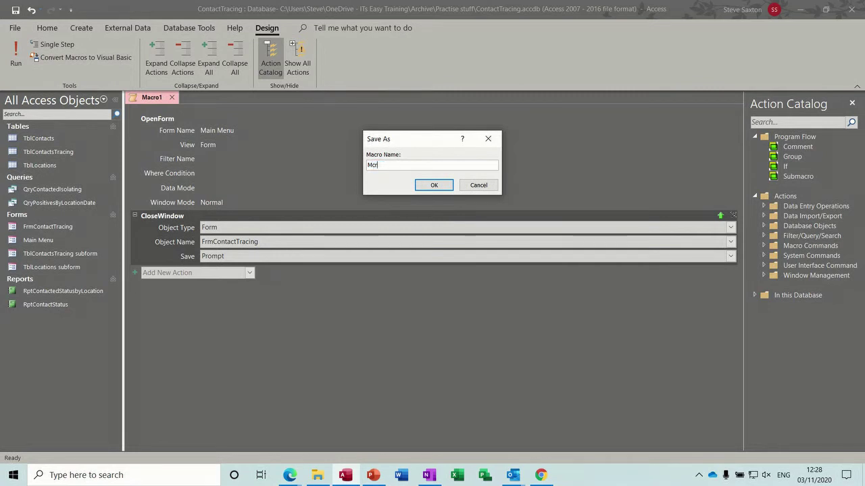
{"action": "type", "text": "OpenMainCloseContacts"}
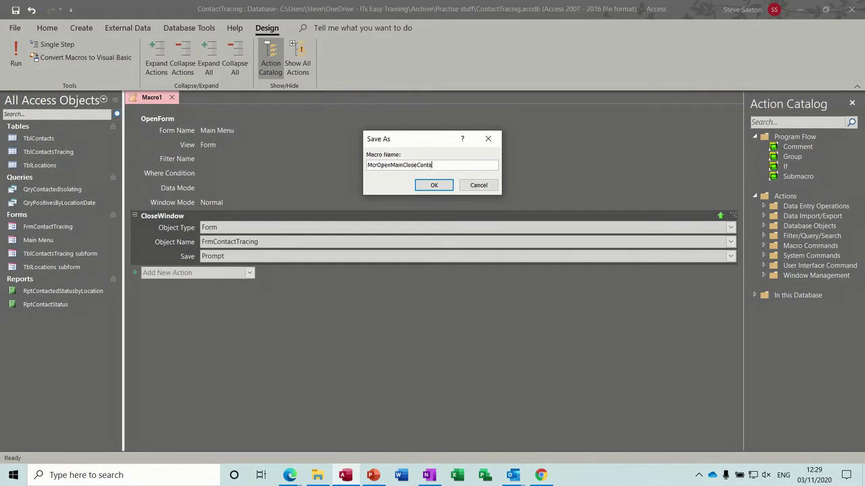
{"action": "left_click", "coordinate": [432, 187]}
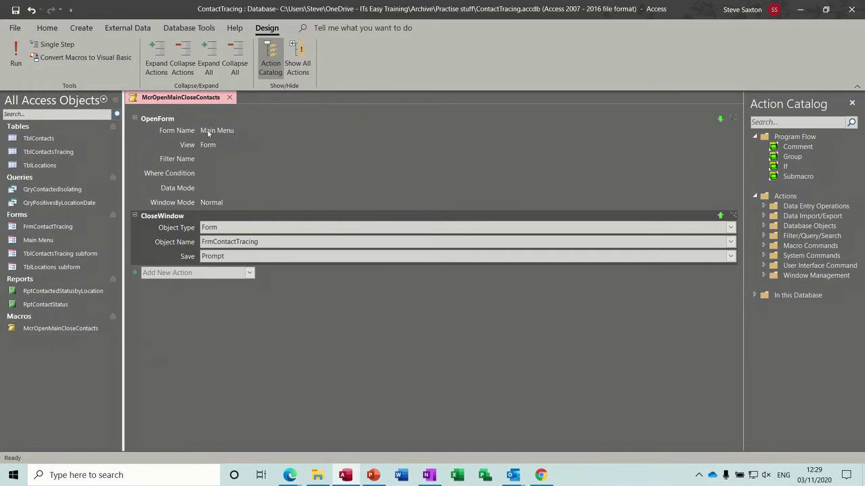
{"action": "left_click", "coordinate": [229, 98]}
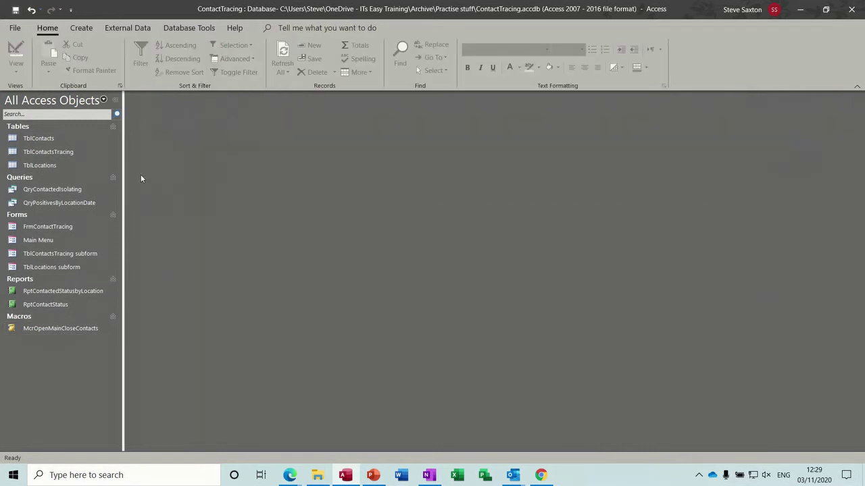
Step: Open the Main Menu form in Design View
{"action": "left_click", "coordinate": [57, 240]}
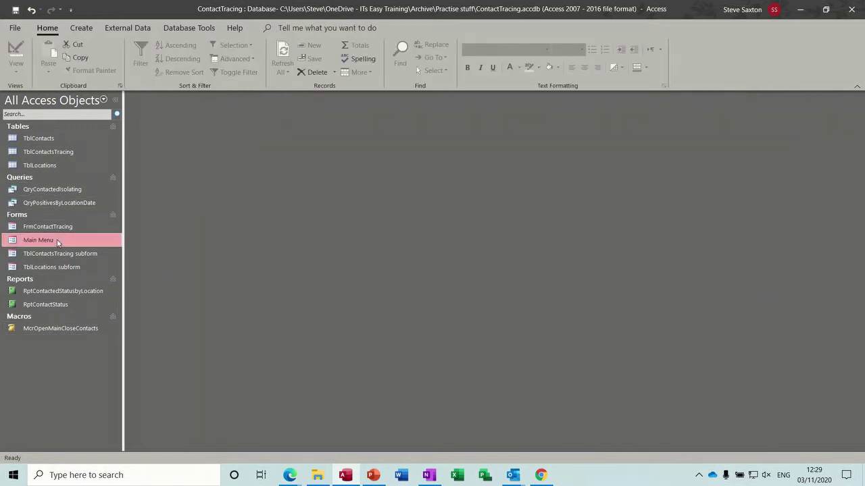
{"action": "right_click", "coordinate": [57, 241]}
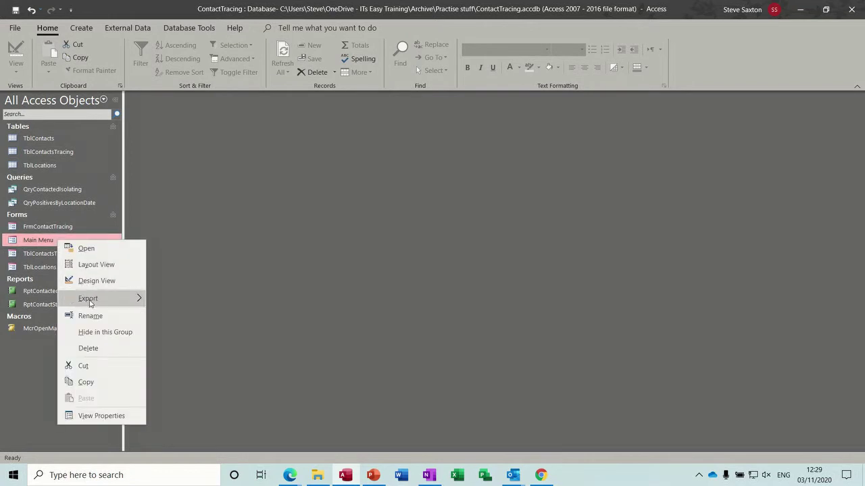
{"action": "left_click", "coordinate": [101, 281]}
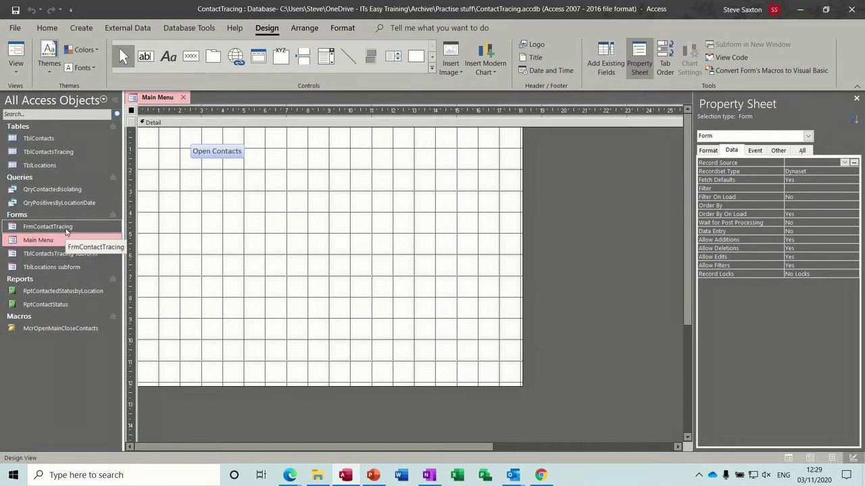
Step: Open FrmContactTracing in Design View and delete its existing Main Menu button
{"action": "right_click", "coordinate": [67, 230]}
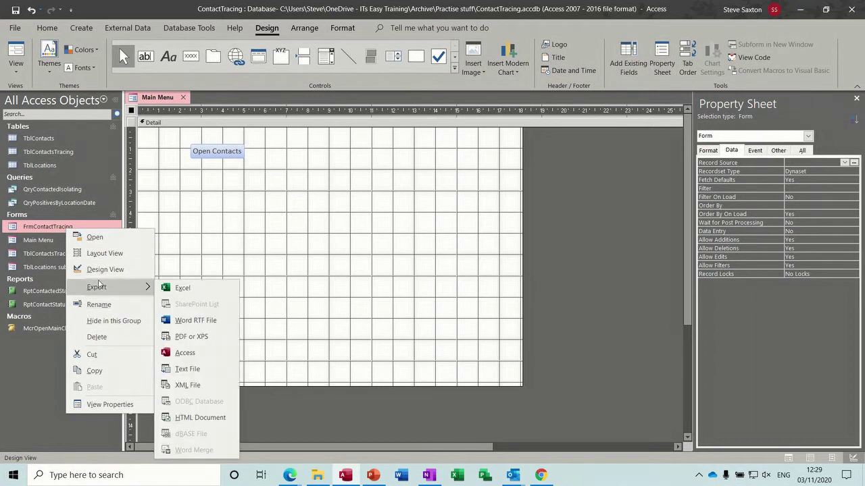
{"action": "left_click", "coordinate": [101, 270]}
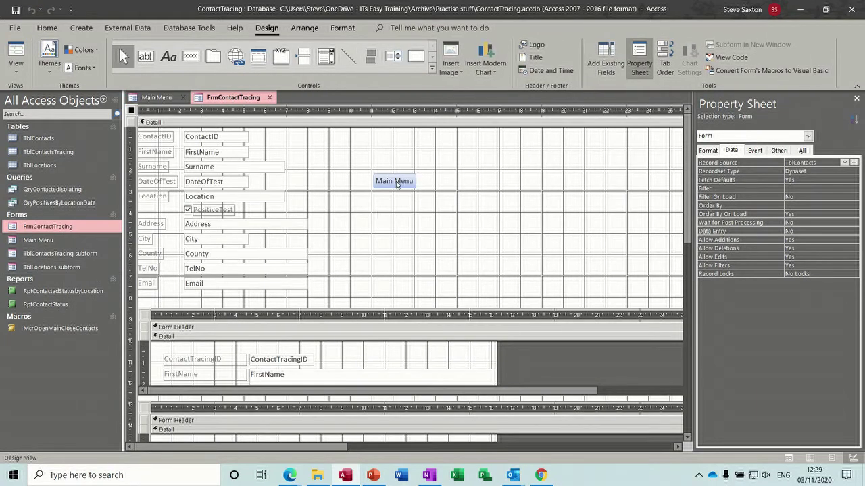
{"action": "left_click", "coordinate": [397, 181]}
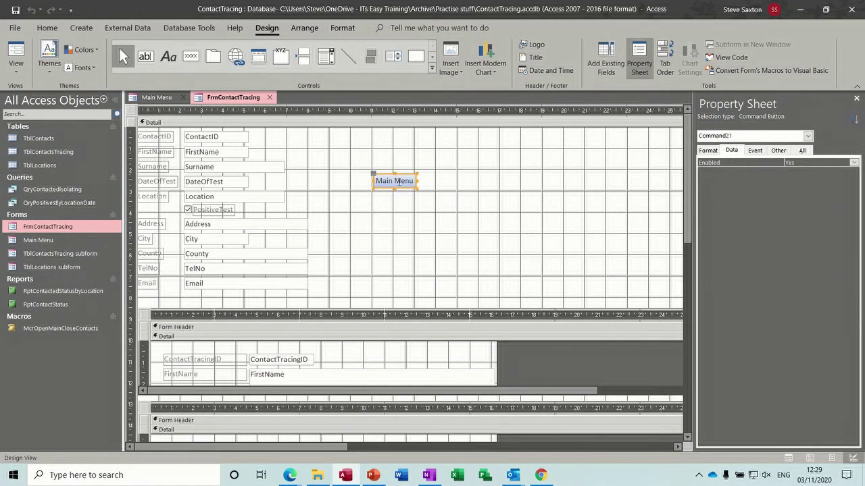
{"action": "key", "text": "Delete"}
Step: Add a command button to the right of the Surname field that runs the McrOpenMainCloseContacts macro, showing the text "Main Menu"
{"action": "left_click", "coordinate": [191, 57]}
{"action": "left_click_drag", "start_coordinate": [384, 159], "coordinate": [452, 177]}
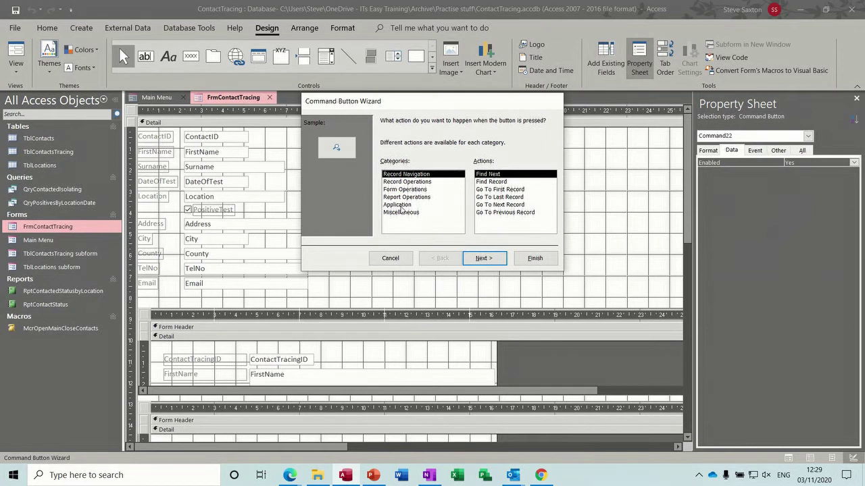
{"action": "left_click", "coordinate": [401, 213]}
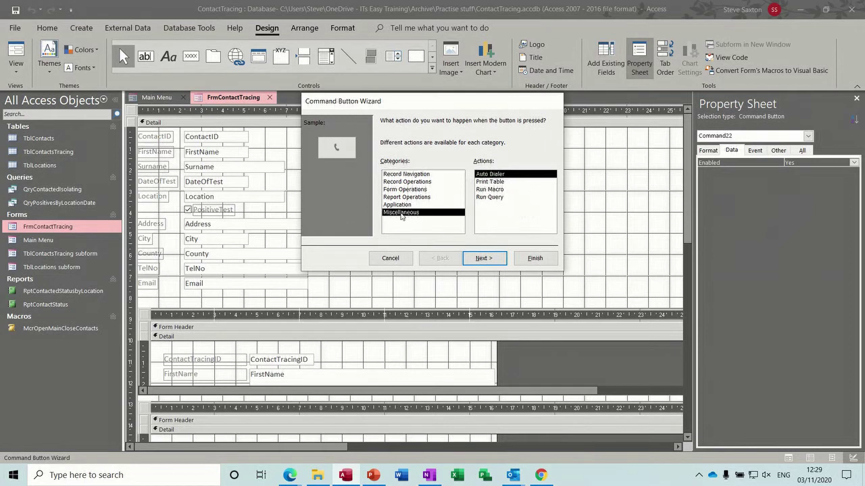
{"action": "left_click", "coordinate": [498, 190]}
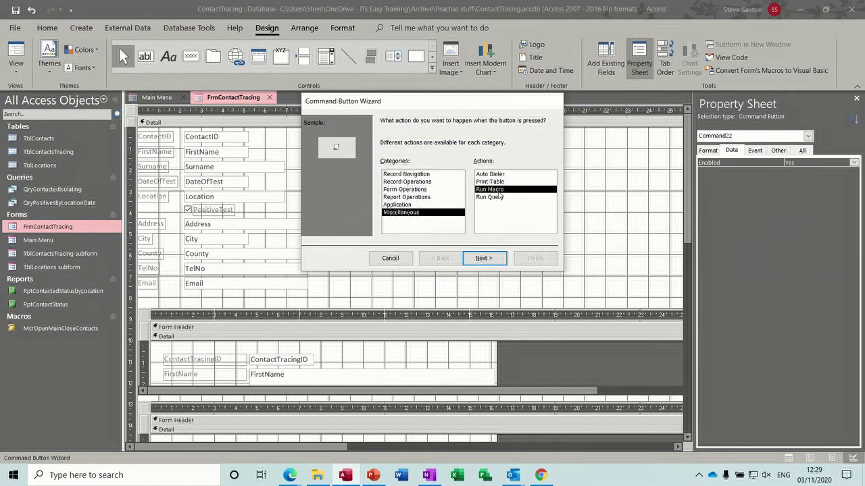
{"action": "left_click", "coordinate": [487, 259]}
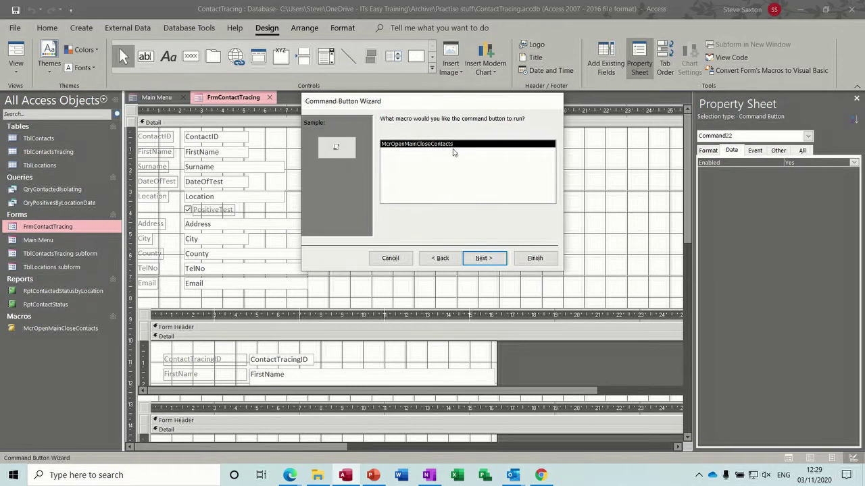
{"action": "left_click", "coordinate": [484, 258]}
{"action": "left_click", "coordinate": [406, 166]}
{"action": "type", "text": "Main Menu"}
{"action": "left_click", "coordinate": [484, 258]}
{"action": "left_click", "coordinate": [534, 259]}
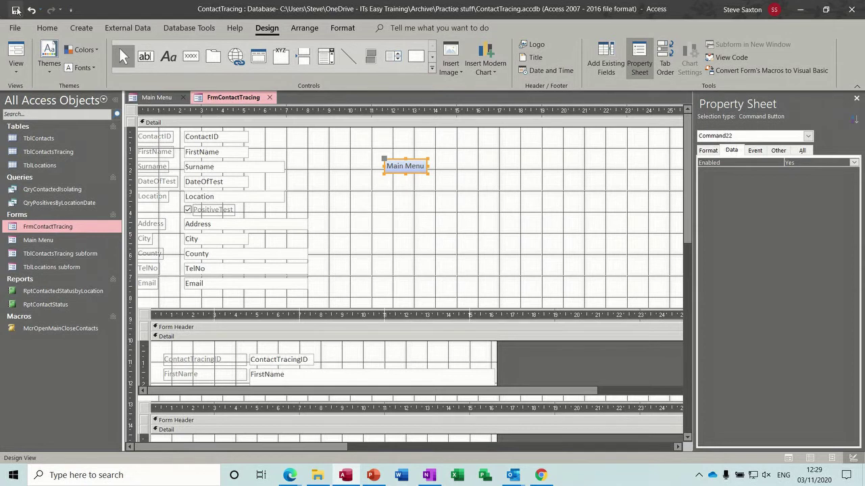
Step: Show FrmContactTracing in Form View, close the Main Menu form, and test moving between the forms with their Main Menu and Open Contacts buttons
{"action": "left_click", "coordinate": [16, 57]}
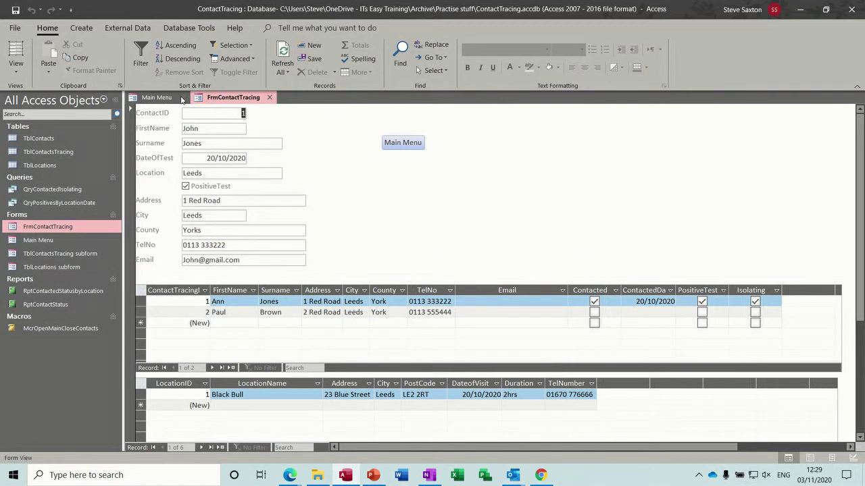
{"action": "left_click", "coordinate": [181, 99]}
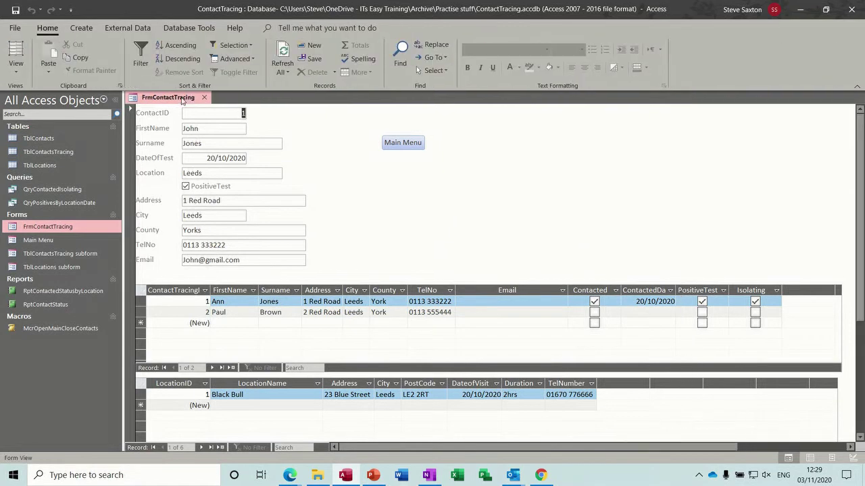
{"action": "left_click", "coordinate": [401, 147]}
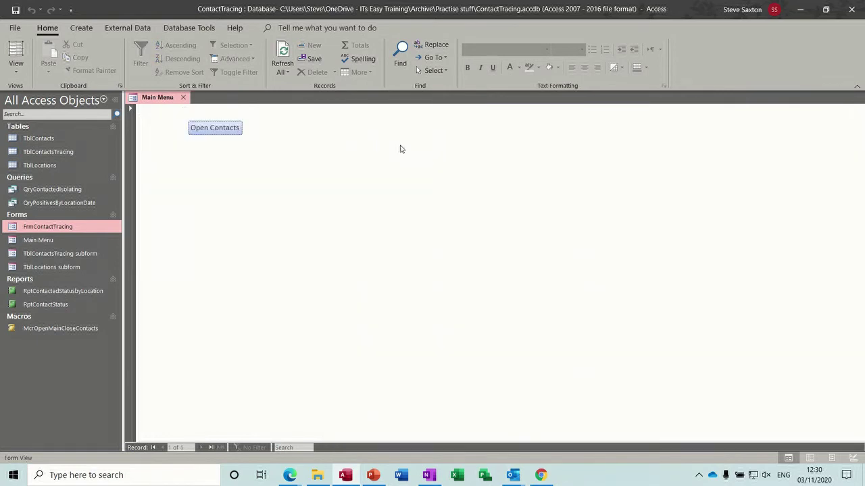
{"action": "left_click", "coordinate": [225, 131]}
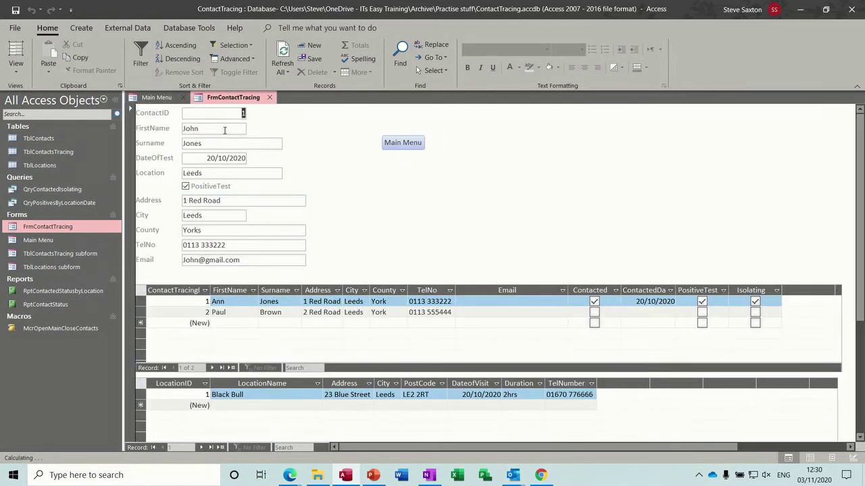
{"action": "left_click", "coordinate": [407, 146]}
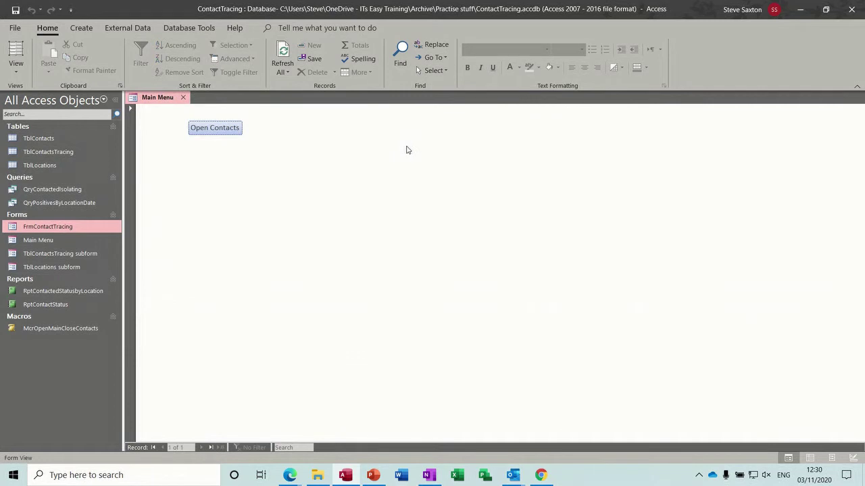
Step: Open the contact form from Main Menu, look at both open forms, and close FrmContactTracing
{"action": "left_click", "coordinate": [216, 134]}
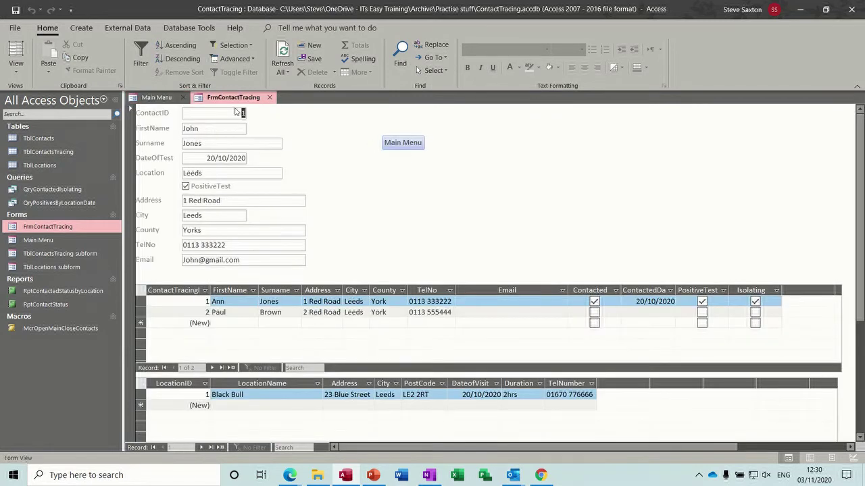
{"action": "left_click", "coordinate": [155, 99]}
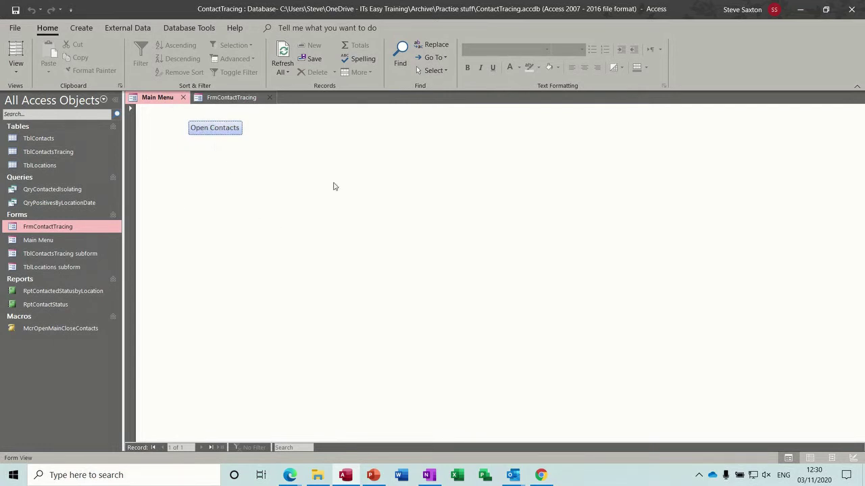
{"action": "left_click", "coordinate": [228, 100]}
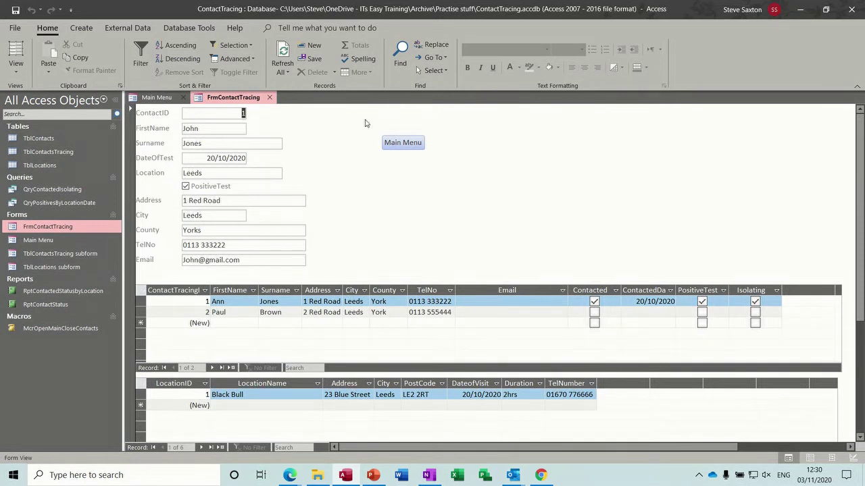
{"action": "left_click", "coordinate": [270, 98]}
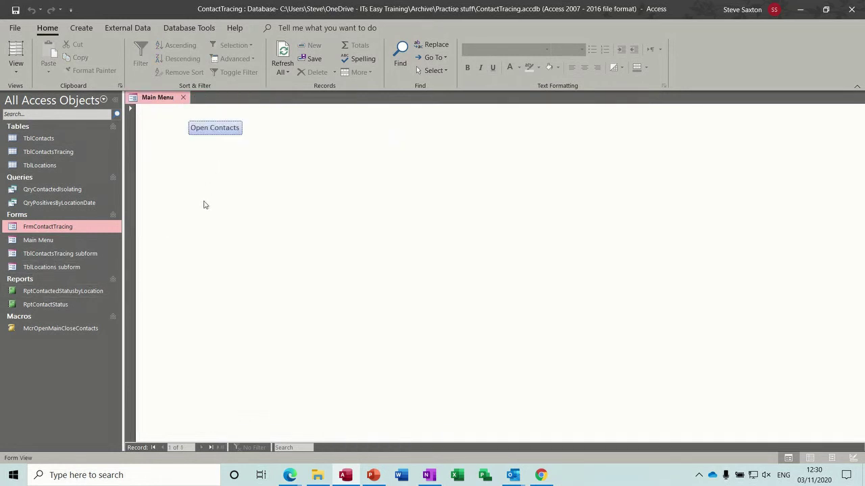
Step: Switch Main Menu to Design View and draw a command button below the Open Contacts button
{"action": "left_click", "coordinate": [16, 70]}
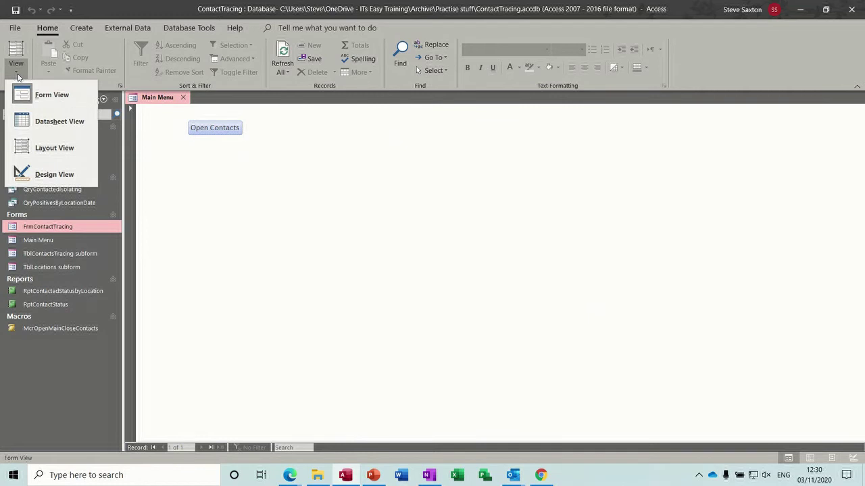
{"action": "left_click", "coordinate": [50, 175]}
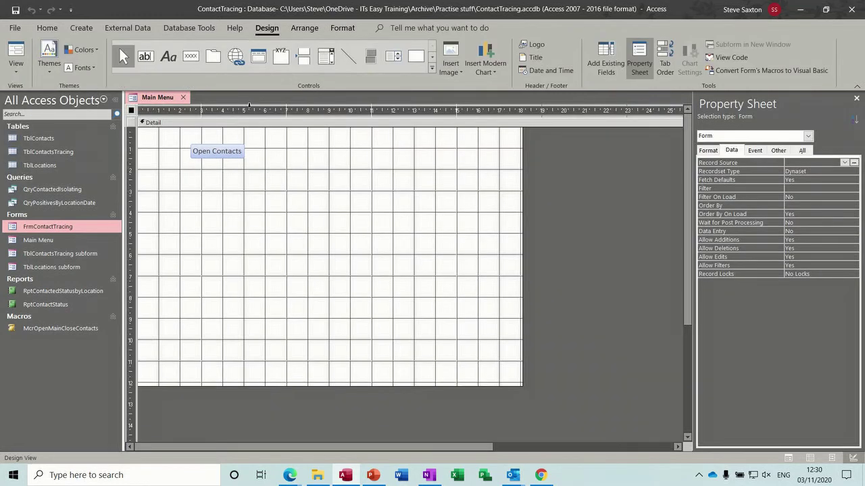
{"action": "left_click", "coordinate": [191, 57]}
{"action": "left_click_drag", "start_coordinate": [191, 168], "coordinate": [250, 186]}
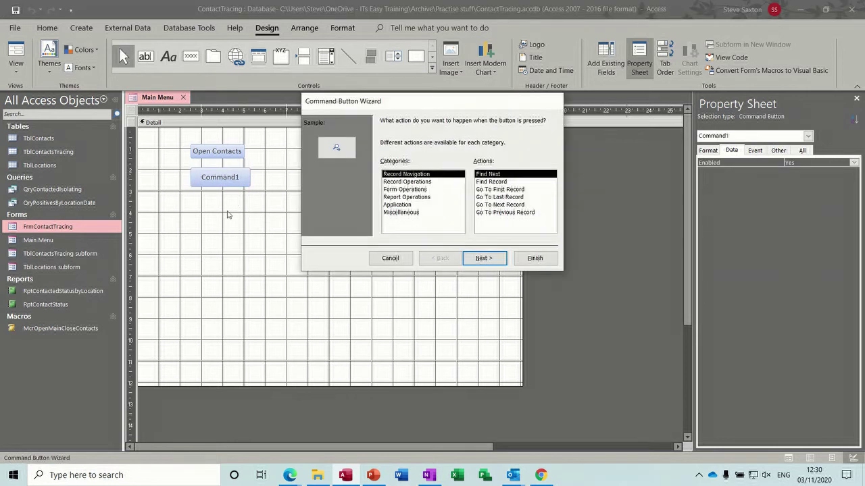
Step: Set the new button to preview the RptContactStatus report, with the text "Preview Report Status"
{"action": "left_click", "coordinate": [416, 198]}
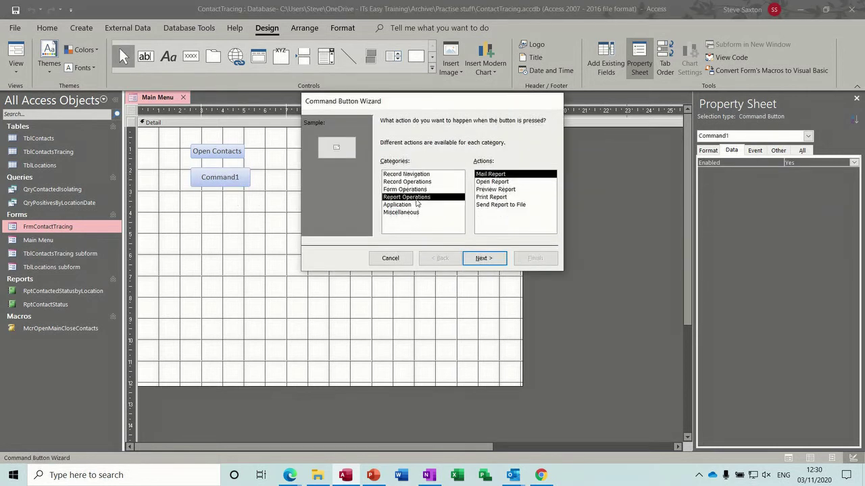
{"action": "left_click", "coordinate": [512, 190]}
{"action": "left_click", "coordinate": [487, 259]}
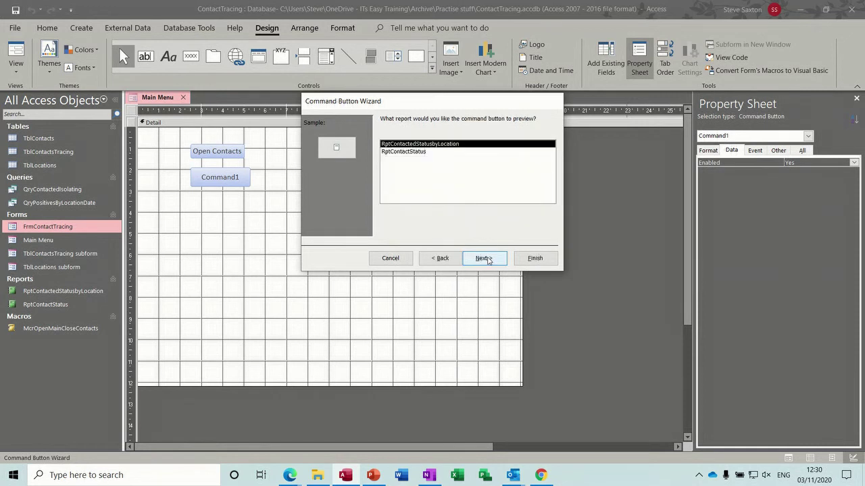
{"action": "left_click", "coordinate": [406, 155]}
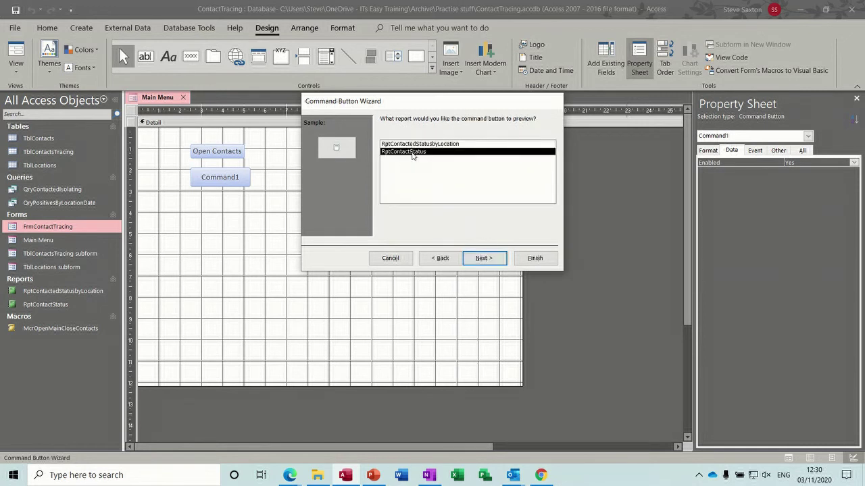
{"action": "left_click", "coordinate": [483, 260]}
{"action": "left_click", "coordinate": [469, 165]}
{"action": "type", "text": "Status"}
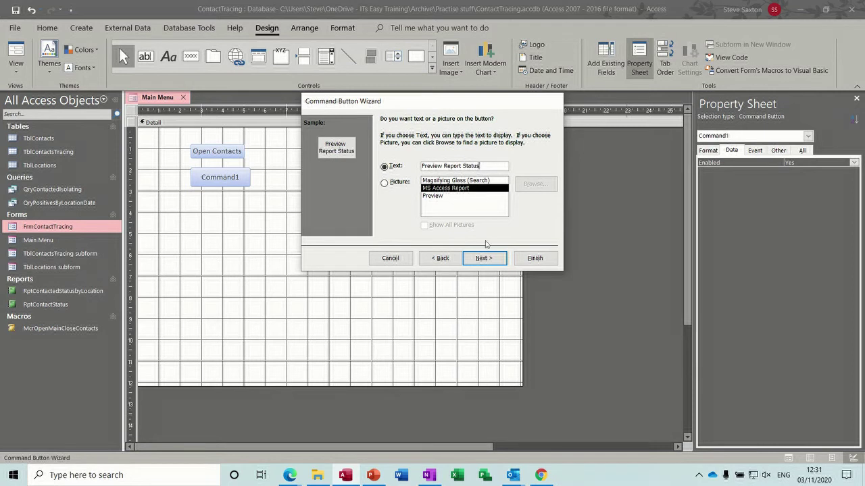
{"action": "left_click", "coordinate": [484, 258]}
{"action": "left_click", "coordinate": [532, 266]}
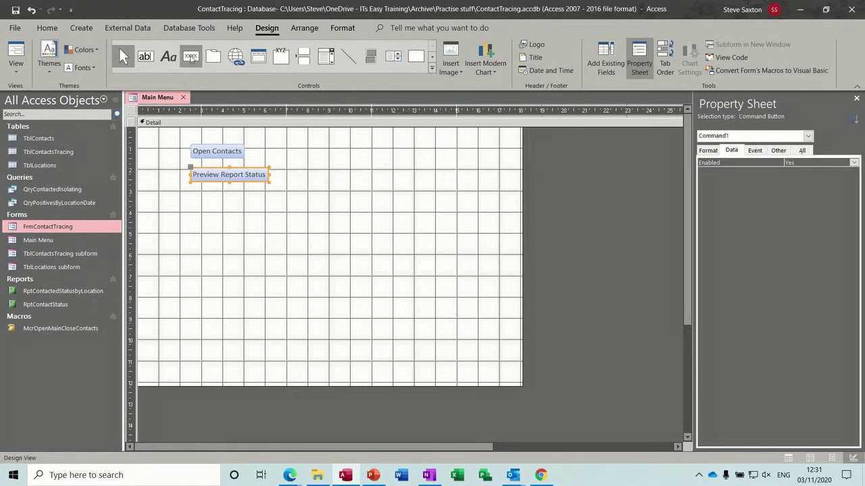
Step: Draw a command button below Preview Report Status and set it to preview the RptContactedStatusbyLocation report
{"action": "left_click", "coordinate": [191, 56]}
{"action": "mouse_move", "coordinate": [194, 196]}
{"action": "left_mouse_down"}
{"action": "mouse_move", "coordinate": [232, 216]}
{"action": "mouse_move", "coordinate": [272, 214]}
{"action": "left_mouse_up"}
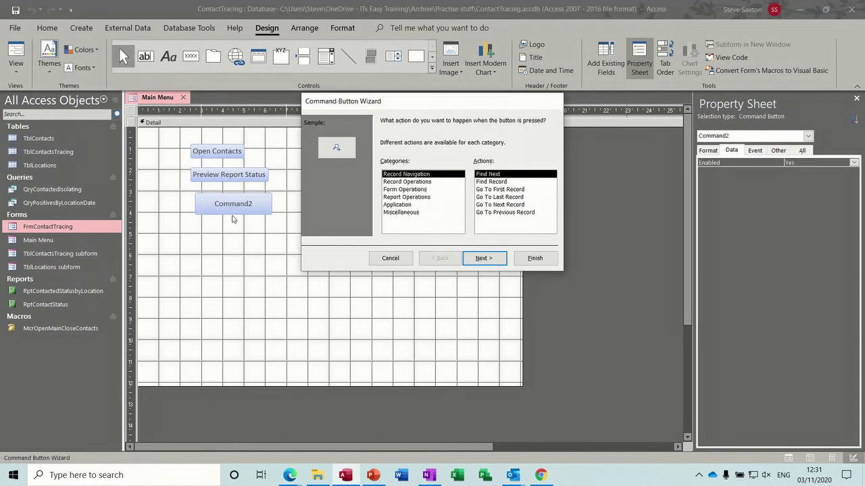
{"action": "left_click", "coordinate": [408, 196]}
{"action": "left_click", "coordinate": [486, 190]}
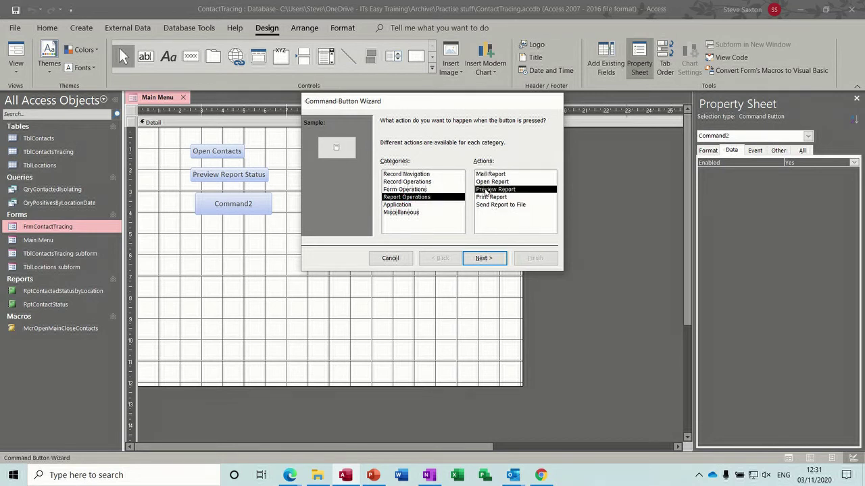
{"action": "left_click", "coordinate": [485, 258]}
{"action": "left_click", "coordinate": [425, 152]}
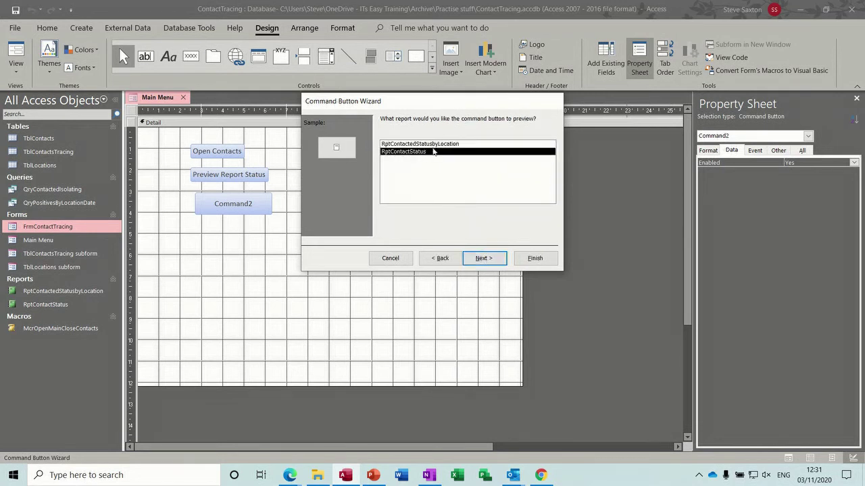
{"action": "left_click", "coordinate": [452, 144]}
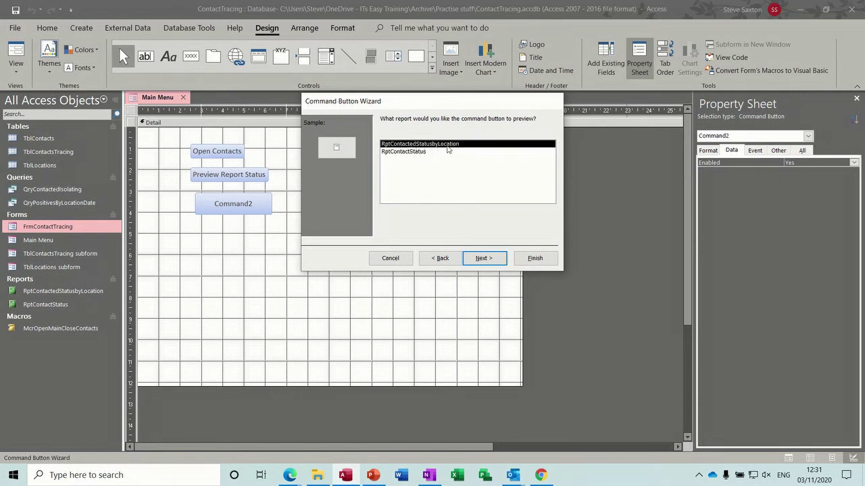
{"action": "left_click", "coordinate": [484, 257]}
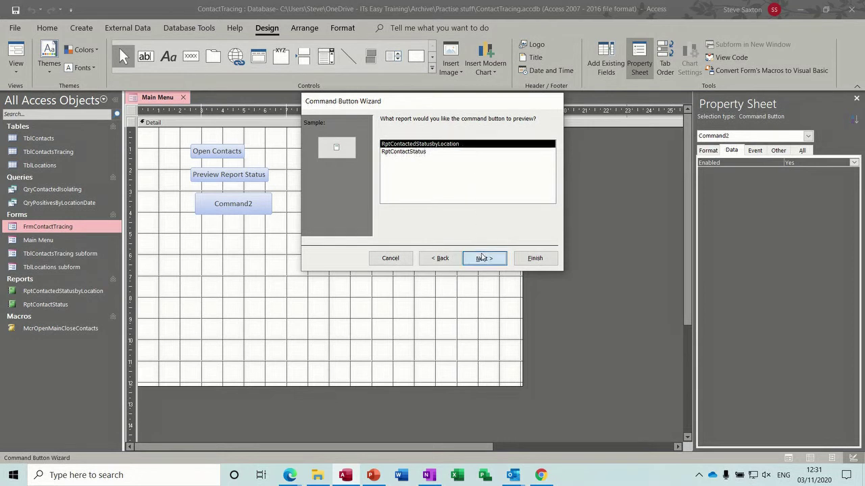
Step: Give the button the text "Preview Report Locations" and finish the Command Button Wizard
{"action": "left_click", "coordinate": [469, 167]}
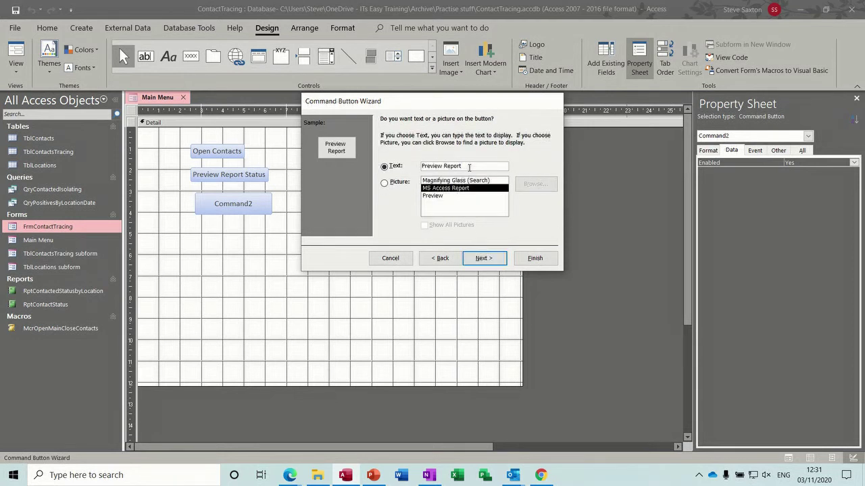
{"action": "type", "text": "Location"}
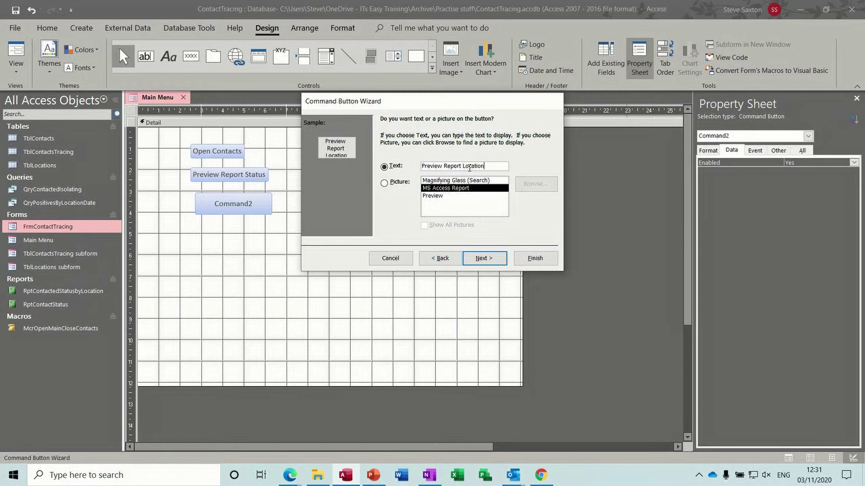
{"action": "type", "text": "s"}
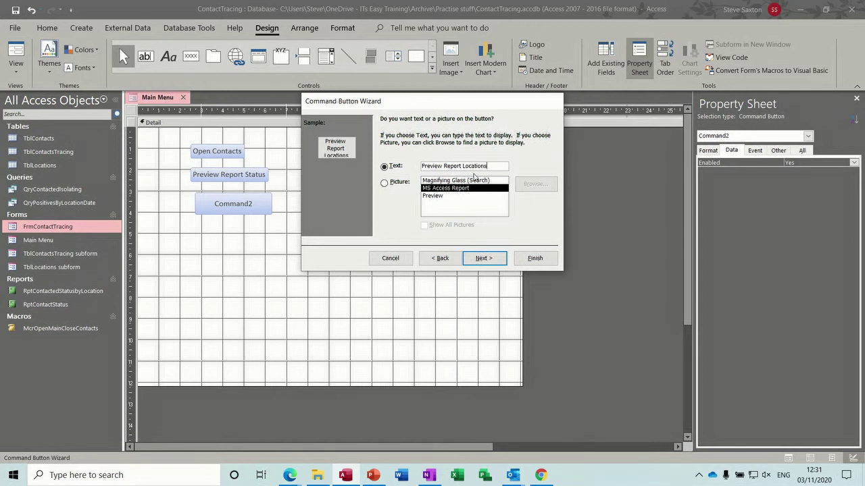
{"action": "left_click", "coordinate": [488, 260]}
{"action": "left_click", "coordinate": [535, 258]}
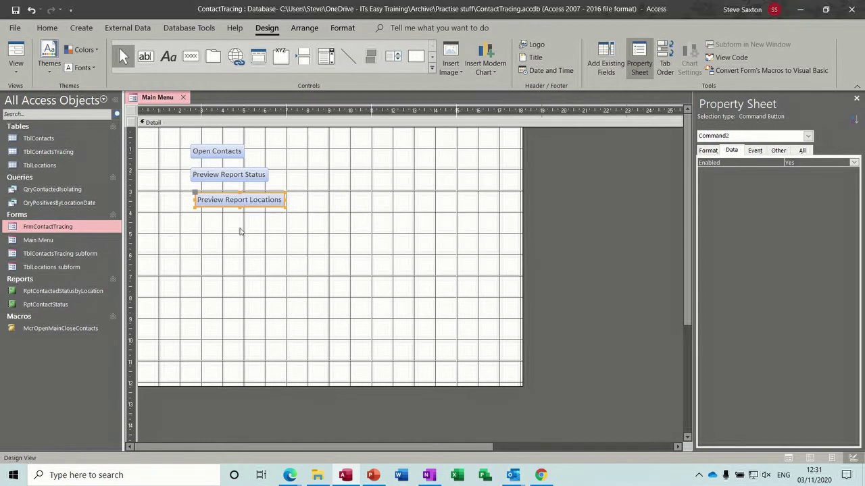
Step: Test both report preview buttons on Main Menu in Form View, closing each print preview
{"action": "left_click", "coordinate": [16, 51]}
{"action": "left_click", "coordinate": [221, 151]}
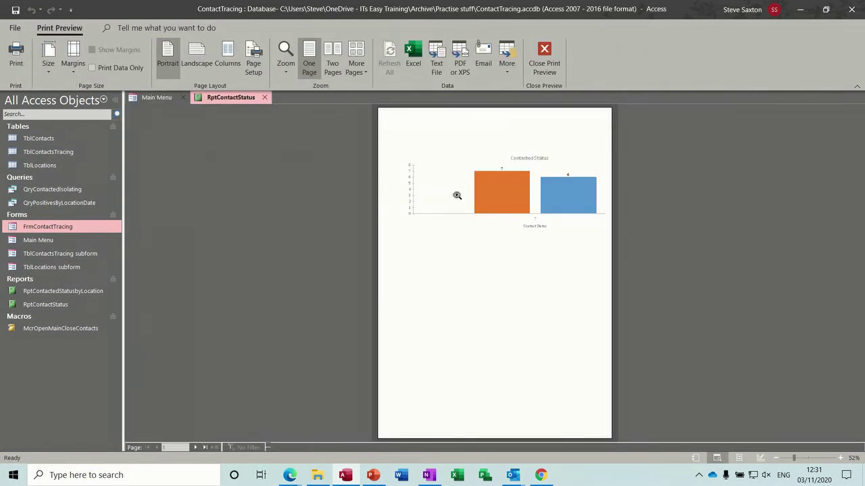
{"action": "left_click", "coordinate": [541, 58]}
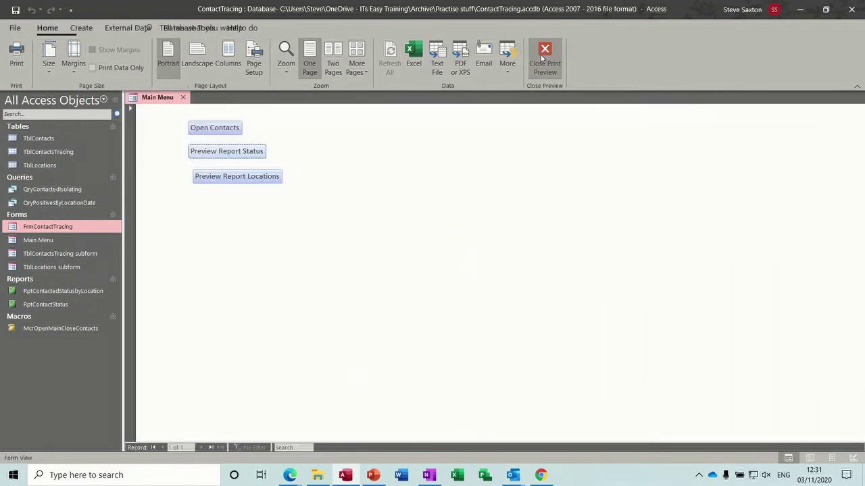
{"action": "left_click", "coordinate": [265, 179]}
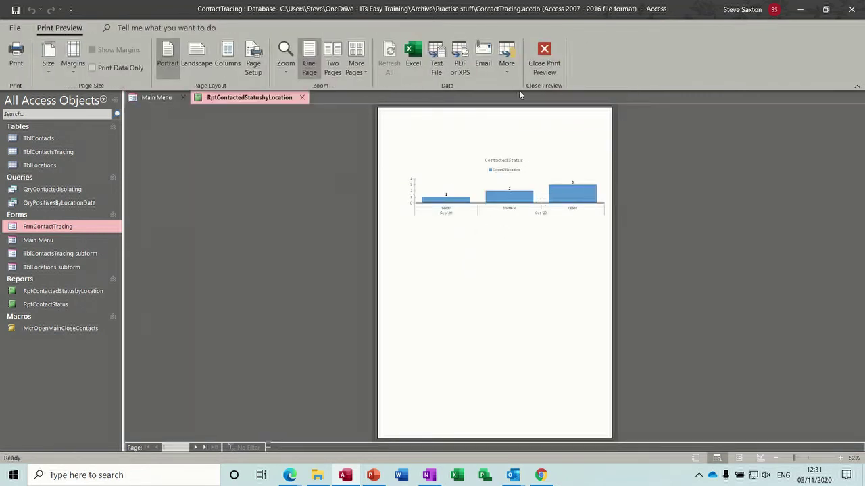
{"action": "left_click", "coordinate": [544, 58]}
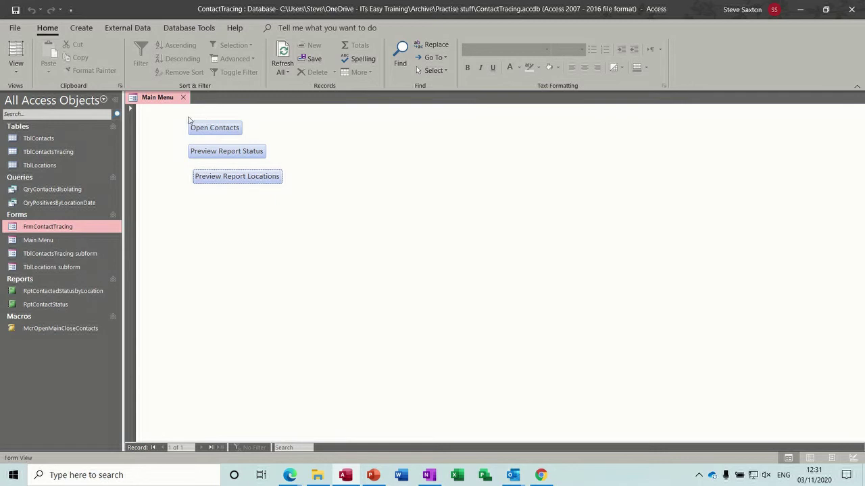
Step: Arrange the three Main Menu buttons in a stacked layout in Design View
{"action": "left_click", "coordinate": [17, 67]}
{"action": "left_click", "coordinate": [49, 174]}
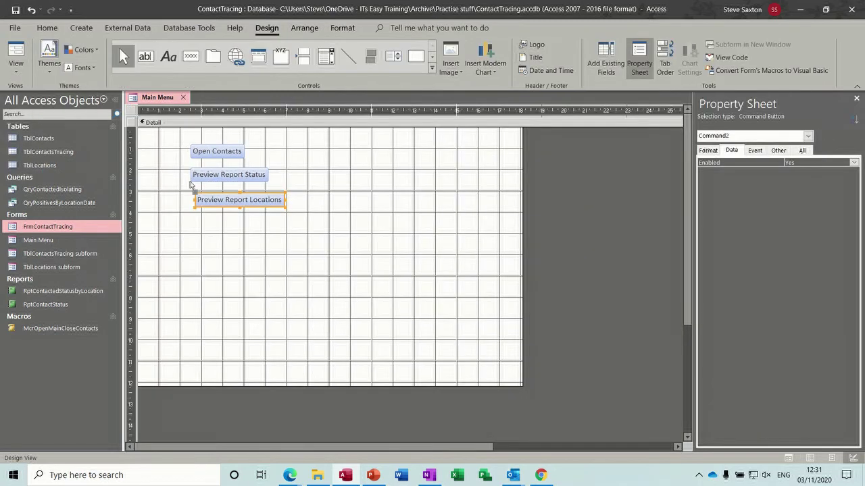
{"action": "left_click_drag", "start_coordinate": [180, 144], "coordinate": [305, 223]}
{"action": "left_click", "coordinate": [304, 28]}
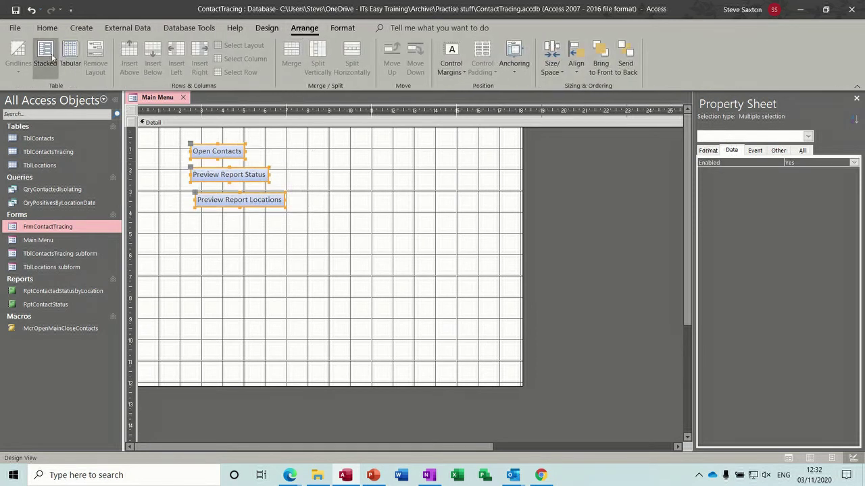
{"action": "left_click", "coordinate": [46, 54]}
{"action": "left_click", "coordinate": [317, 191]}
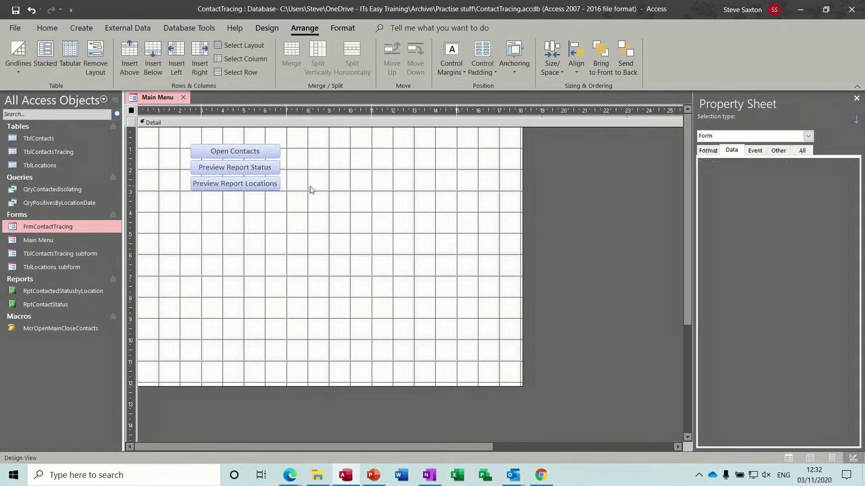
Step: Return Main Menu to Form View and test opening the contact form and going back to the menu
{"action": "left_click", "coordinate": [266, 27]}
{"action": "left_click", "coordinate": [15, 52]}
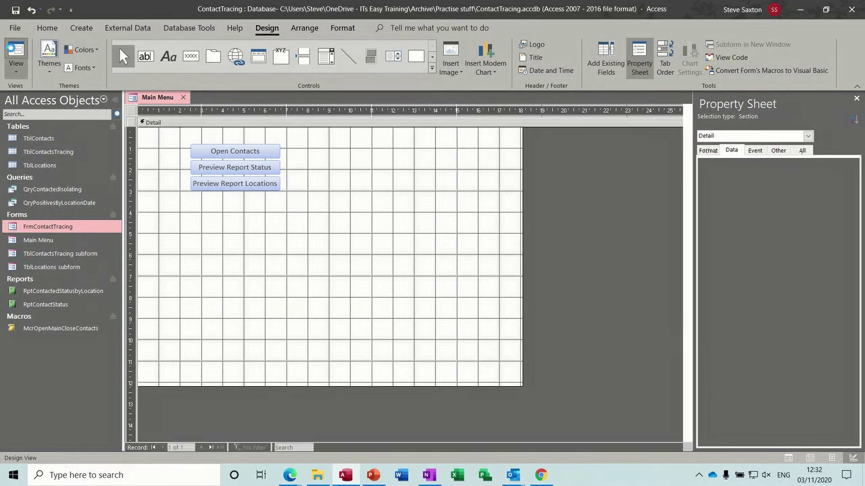
{"action": "left_click", "coordinate": [240, 125]}
{"action": "left_click", "coordinate": [403, 142]}
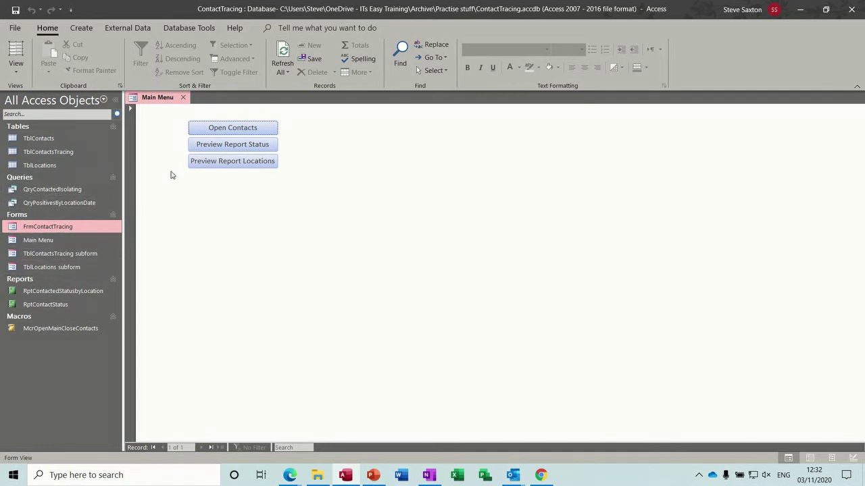
{"action": "left_click", "coordinate": [16, 72]}
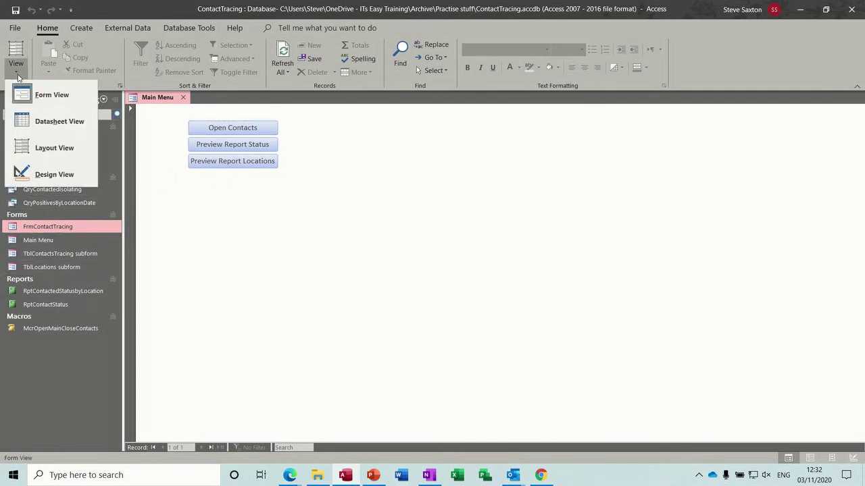
{"action": "left_click", "coordinate": [42, 173]}
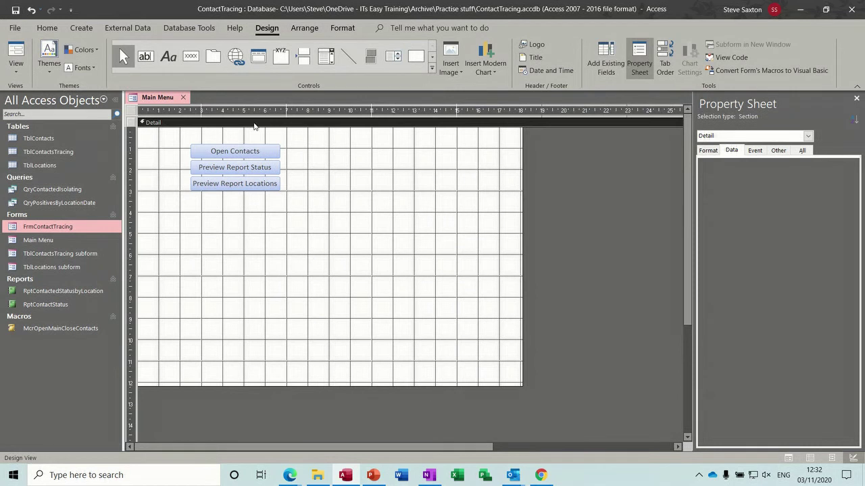
{"action": "left_click", "coordinate": [190, 56]}
{"action": "left_click_drag", "start_coordinate": [191, 206], "coordinate": [277, 227]}
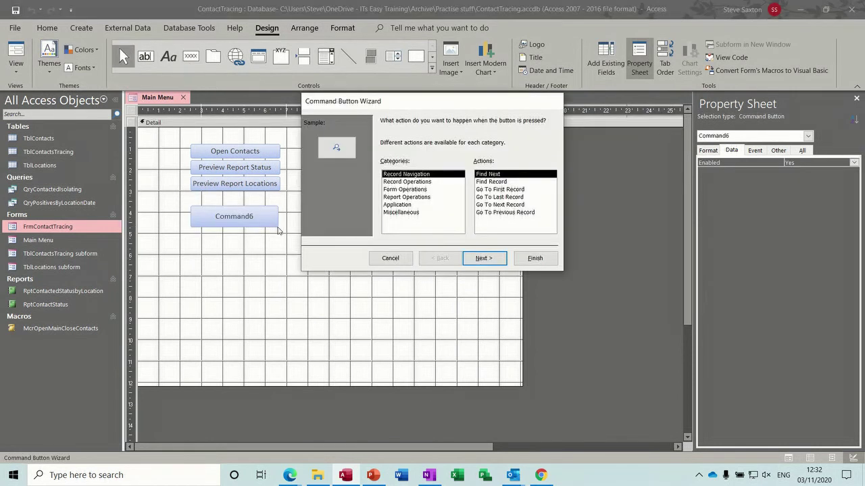
{"action": "left_click", "coordinate": [410, 213]}
{"action": "left_click", "coordinate": [490, 197]}
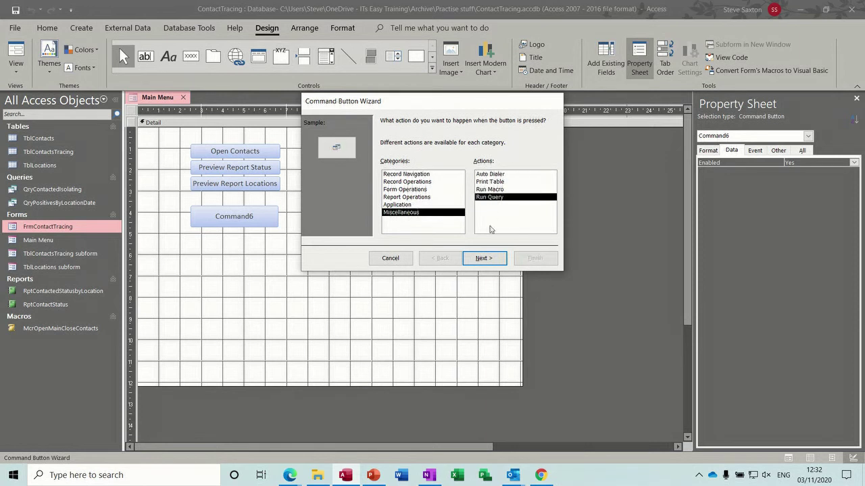
{"action": "left_click", "coordinate": [487, 259]}
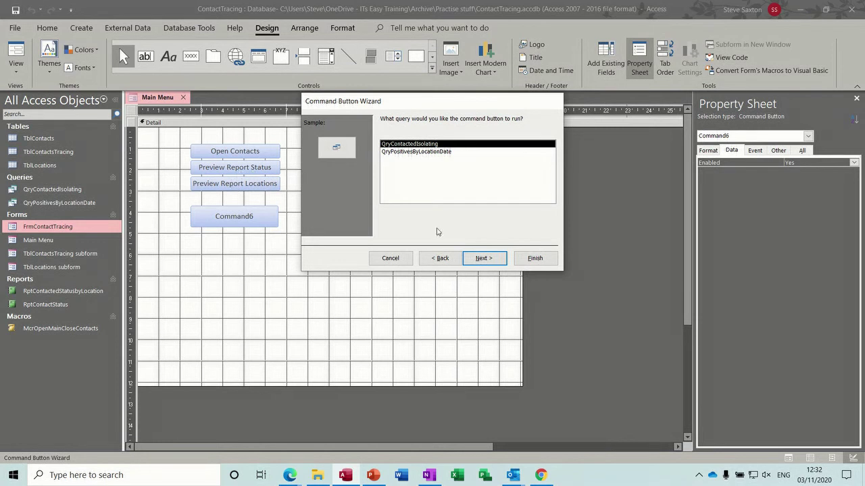
{"action": "left_click", "coordinate": [391, 258]}
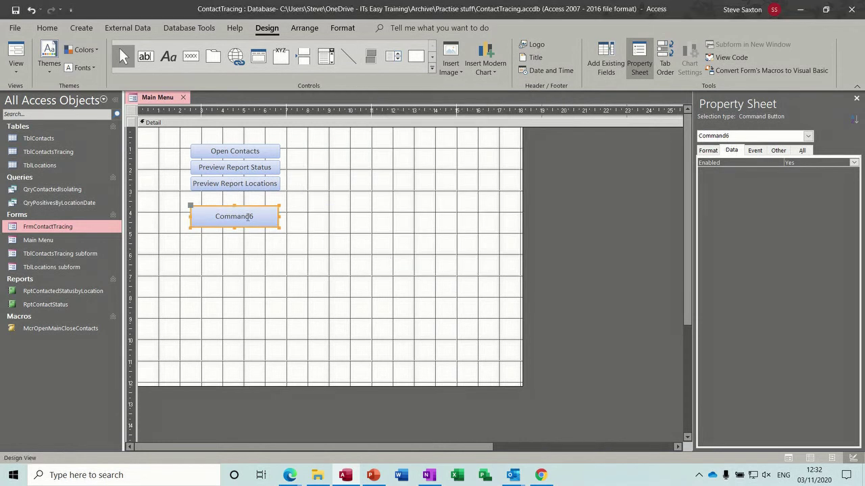
{"action": "key", "text": "Delete"}
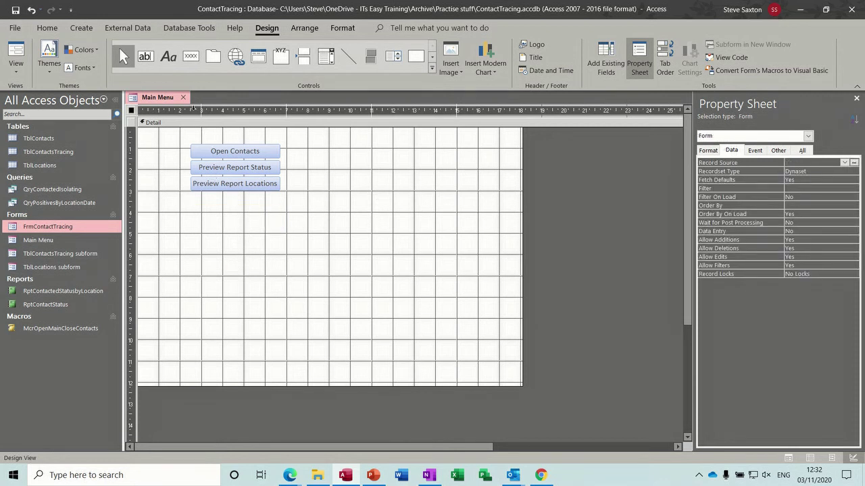
Step: Return Main Menu to Form View, open the contact form with Open Contacts and close it again
{"action": "left_click", "coordinate": [15, 54]}
{"action": "left_click", "coordinate": [225, 129]}
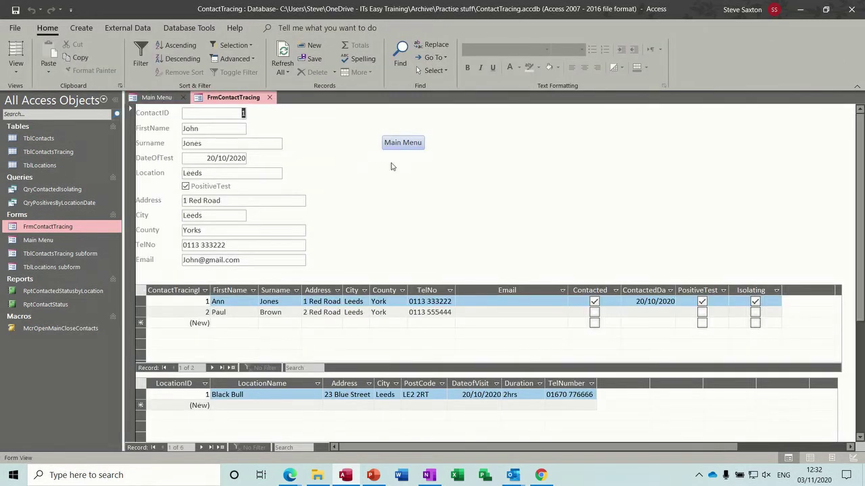
{"action": "left_click", "coordinate": [271, 98]}
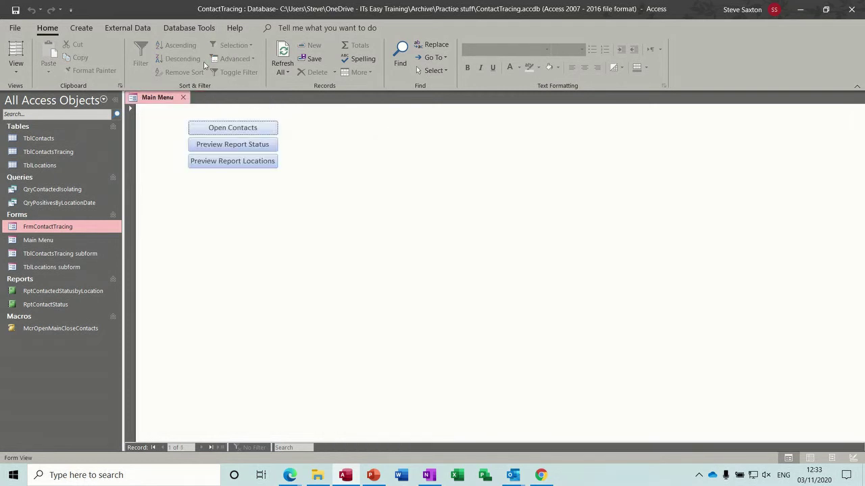
Step: Create a new macro and add the EMailDatabaseObject action from the Data Import/Export actions
{"action": "left_click", "coordinate": [82, 31]}
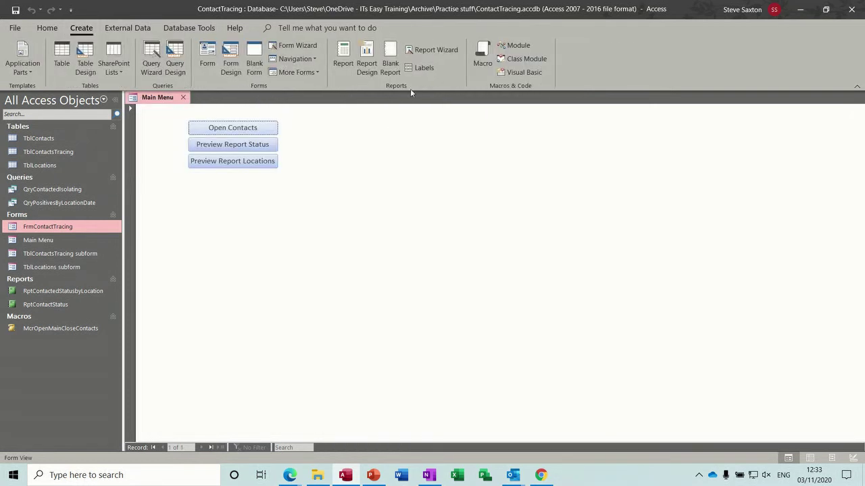
{"action": "left_click", "coordinate": [481, 54]}
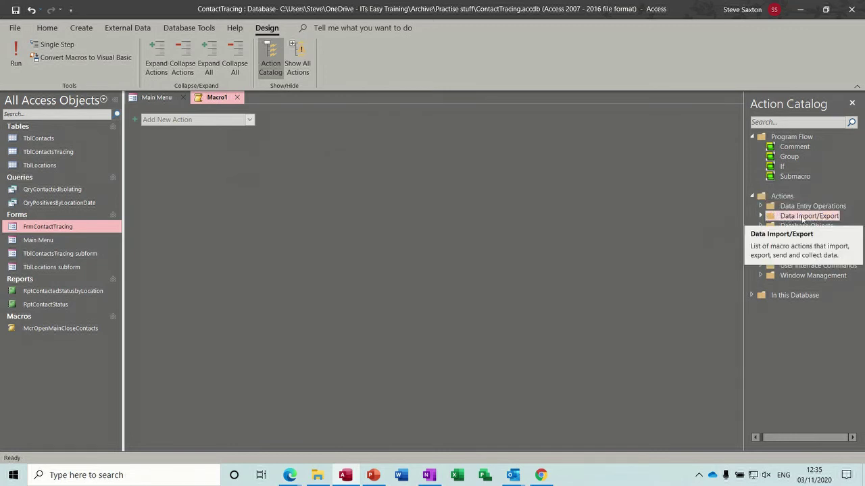
{"action": "left_click", "coordinate": [761, 217]}
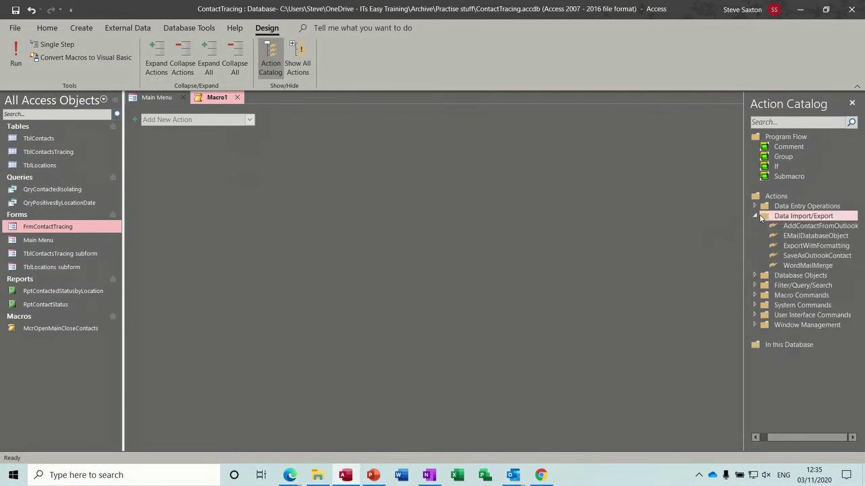
{"action": "mouse_move", "coordinate": [817, 238]}
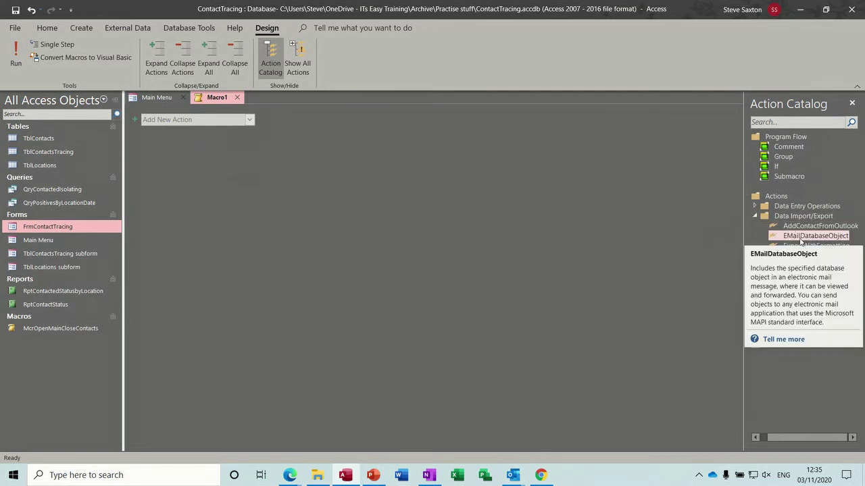
{"action": "left_click", "coordinate": [772, 238]}
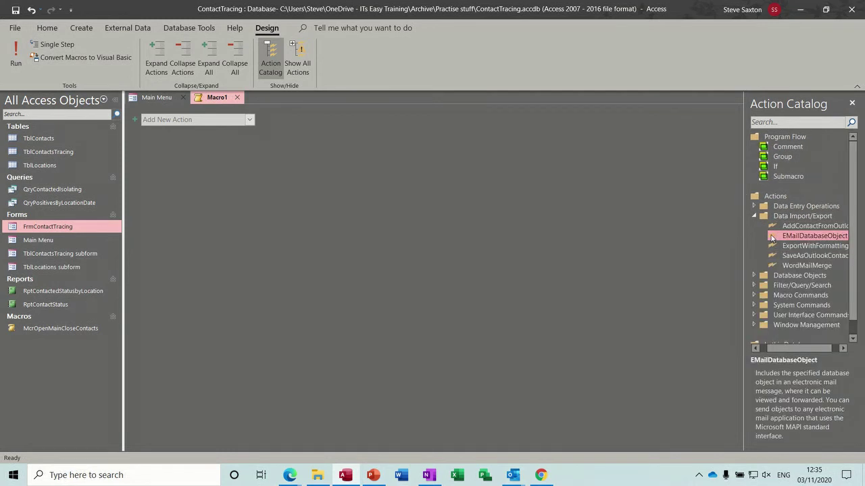
{"action": "double_click", "coordinate": [792, 238]}
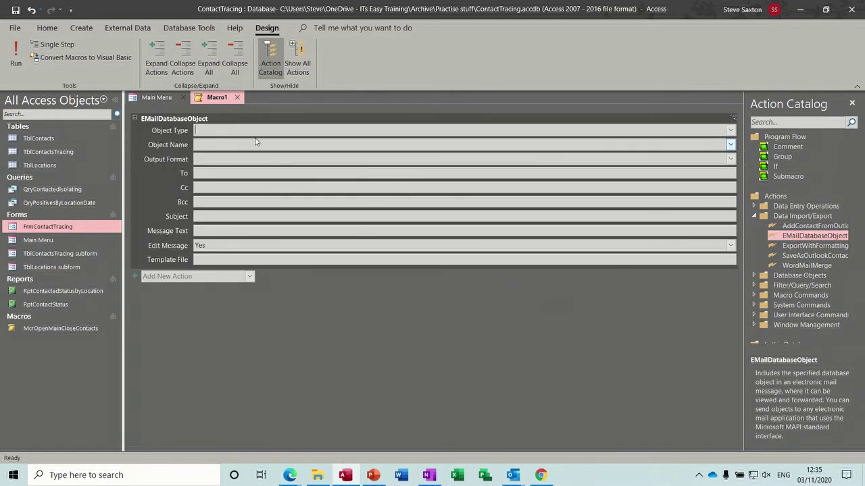
Step: Set the email action's Object Type to Report and its Object Name to RptContactStatus
{"action": "type", "text": "Report"}
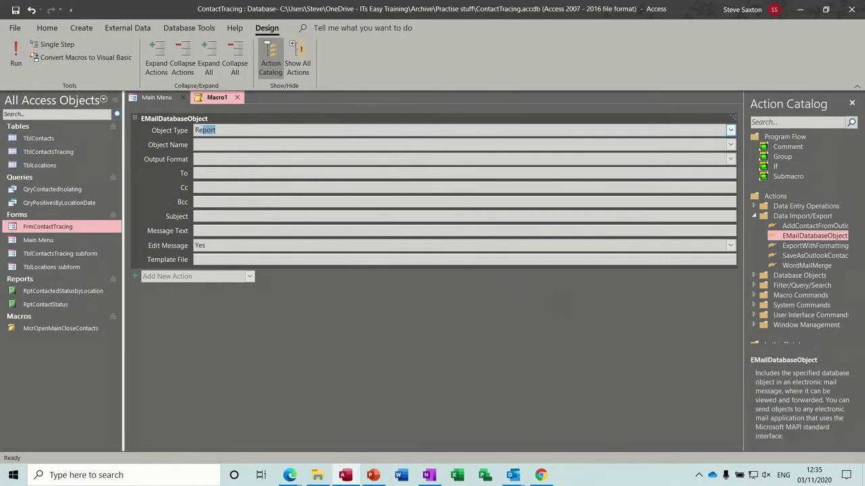
{"action": "key", "text": "Tab"}
{"action": "mouse_move", "coordinate": [288, 169]}
{"action": "type", "text": "r"}
{"action": "mouse_move", "coordinate": [732, 149]}
{"action": "left_click", "coordinate": [730, 131]}
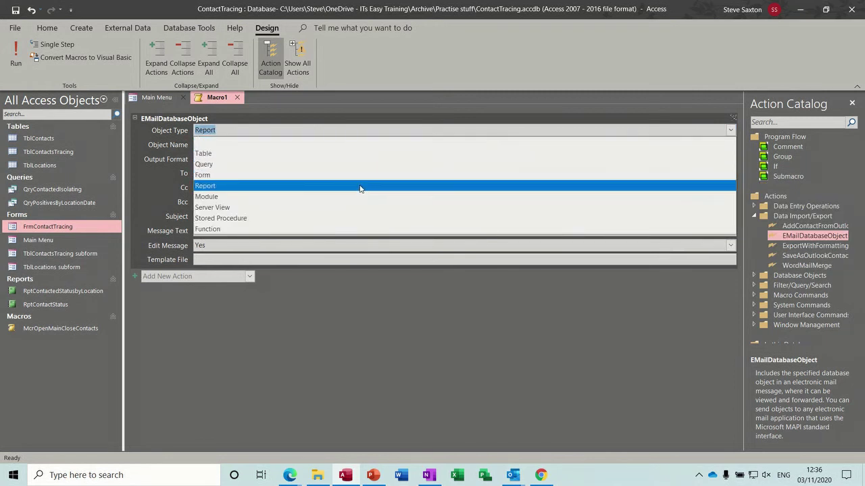
{"action": "left_click", "coordinate": [360, 188]}
{"action": "left_click", "coordinate": [730, 146]}
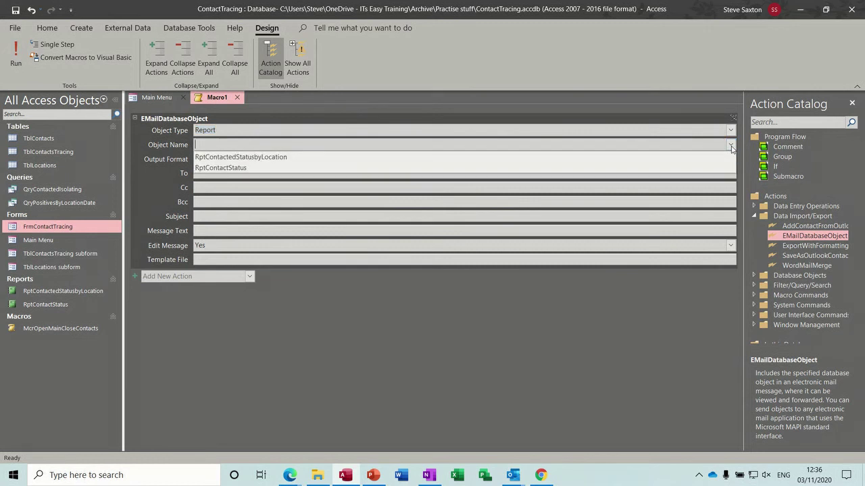
{"action": "left_click", "coordinate": [601, 173]}
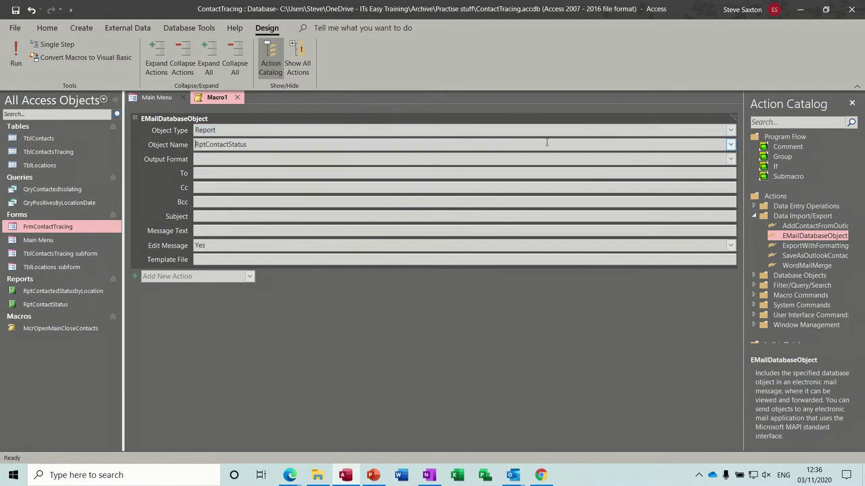
Step: Set the output format to PDF Format (*.pdf), the subject to "Status" and the message text to "Hi here is the report"
{"action": "left_click", "coordinate": [243, 160]}
{"action": "left_click", "coordinate": [730, 160]}
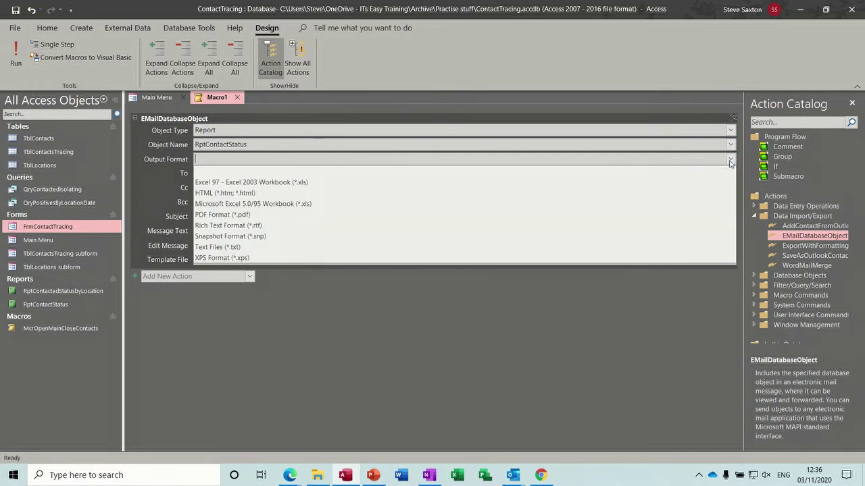
{"action": "left_click", "coordinate": [507, 216]}
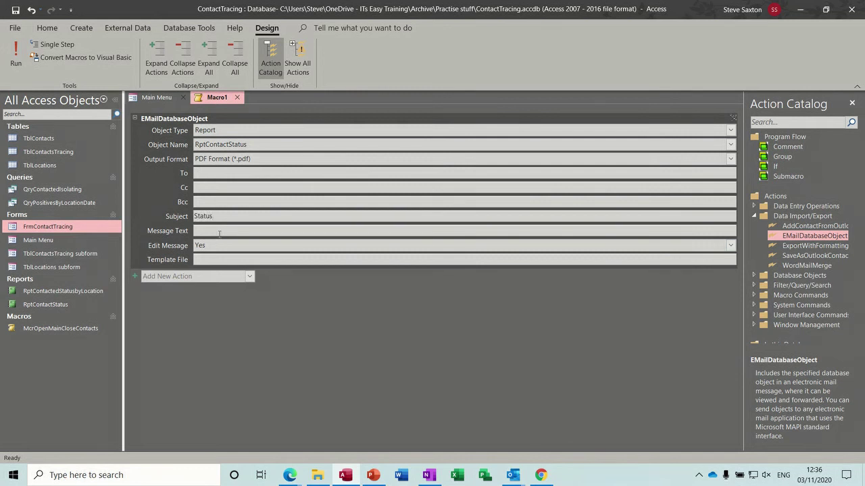
{"action": "type", "text": "Hi here is the report"}
Step: Save the macro as McrOutput and close it
{"action": "left_click", "coordinate": [14, 9]}
{"action": "type", "text": "McrOutput"}
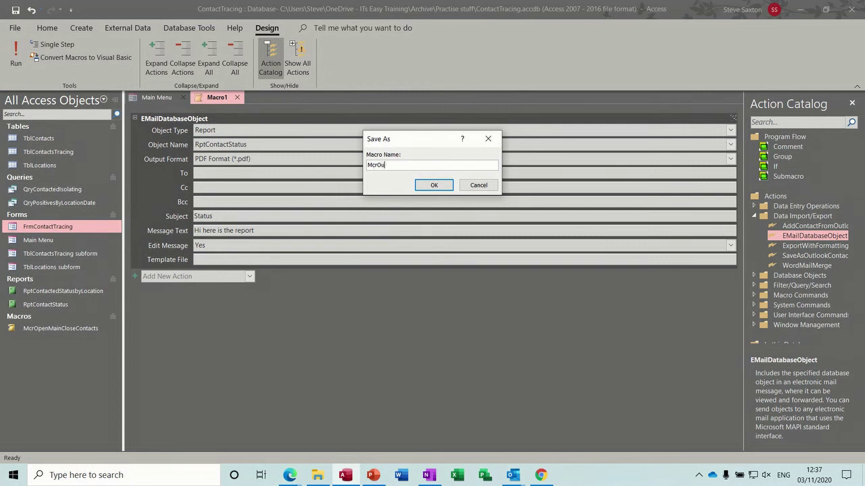
{"action": "left_click", "coordinate": [434, 186]}
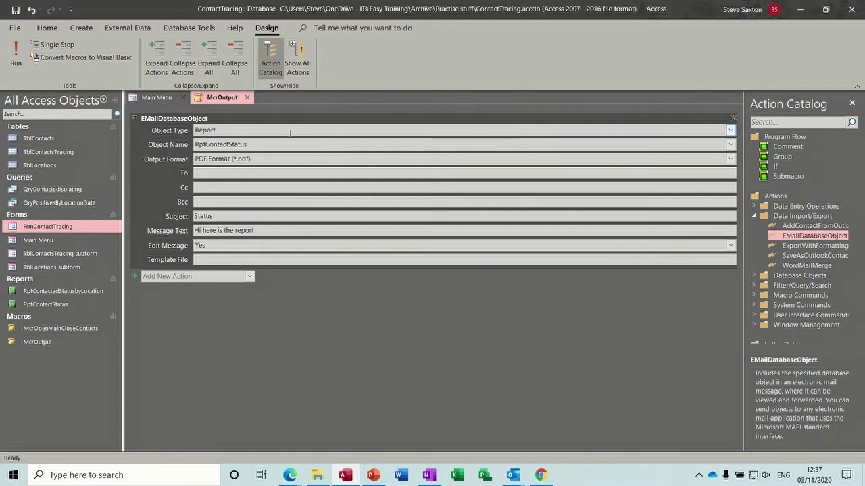
{"action": "left_click", "coordinate": [248, 98]}
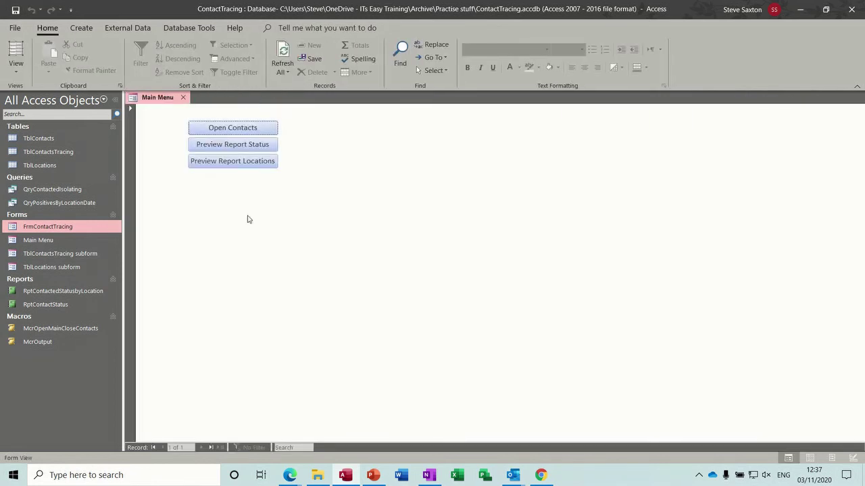
Step: In Main Menu's Design View, draw a command button about 4 cm wide and 1 cm high below Preview Report Locations
{"action": "left_click", "coordinate": [15, 75]}
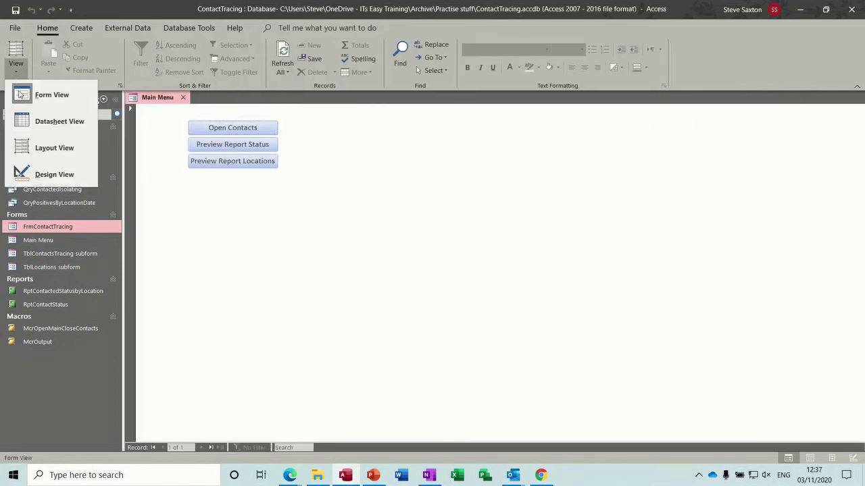
{"action": "left_click", "coordinate": [41, 172]}
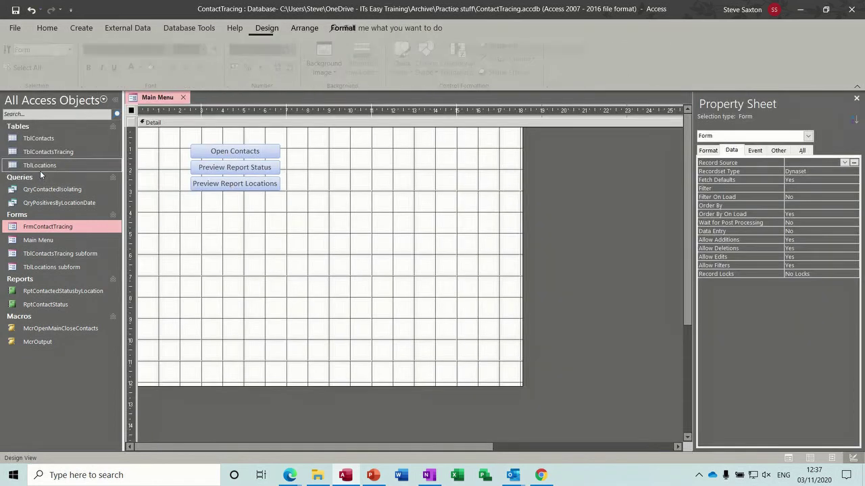
{"action": "left_click", "coordinate": [267, 27]}
{"action": "left_click", "coordinate": [191, 57]}
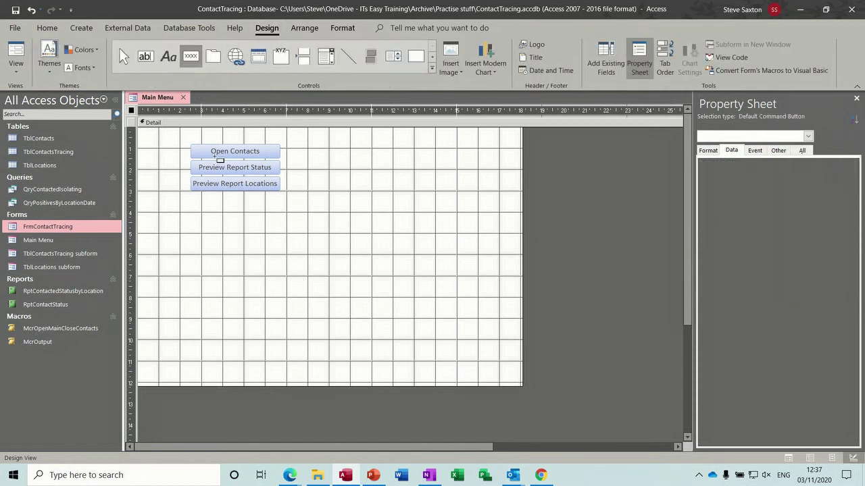
{"action": "left_click_drag", "start_coordinate": [192, 207], "coordinate": [280, 229]}
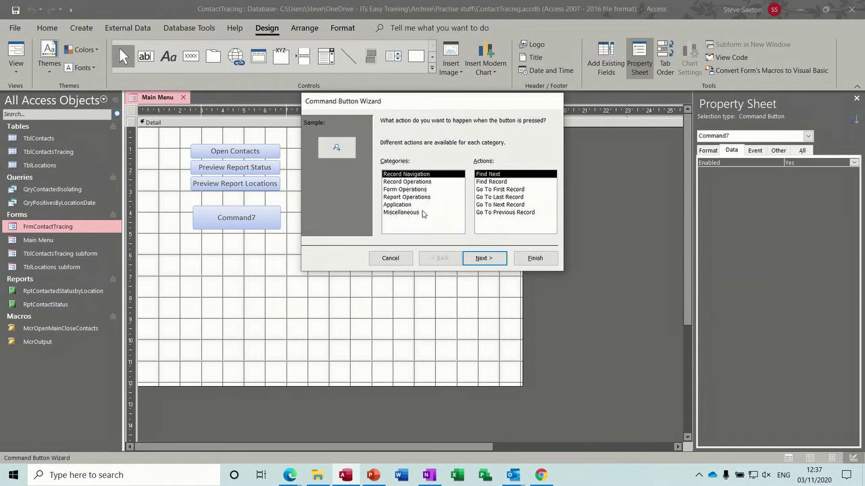
Step: Assign the new button the Miscellaneous action Run Macro with the macro McrOutput
{"action": "left_click", "coordinate": [418, 213]}
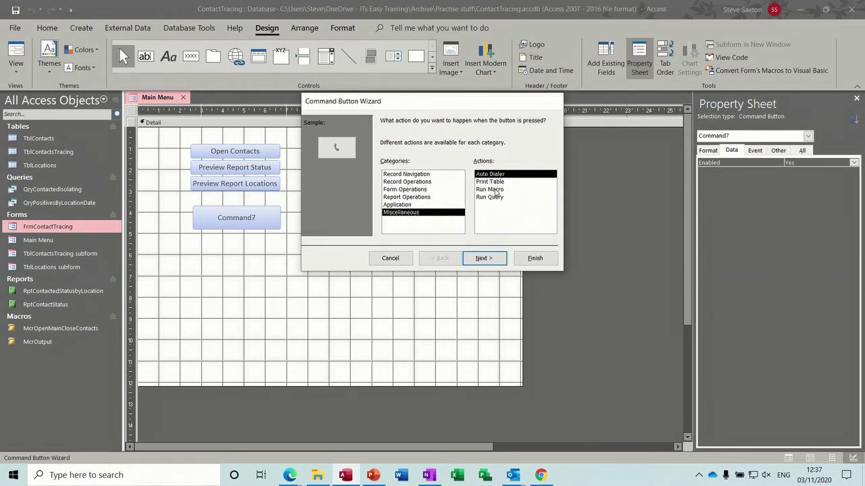
{"action": "left_click", "coordinate": [495, 191]}
{"action": "left_click", "coordinate": [486, 260]}
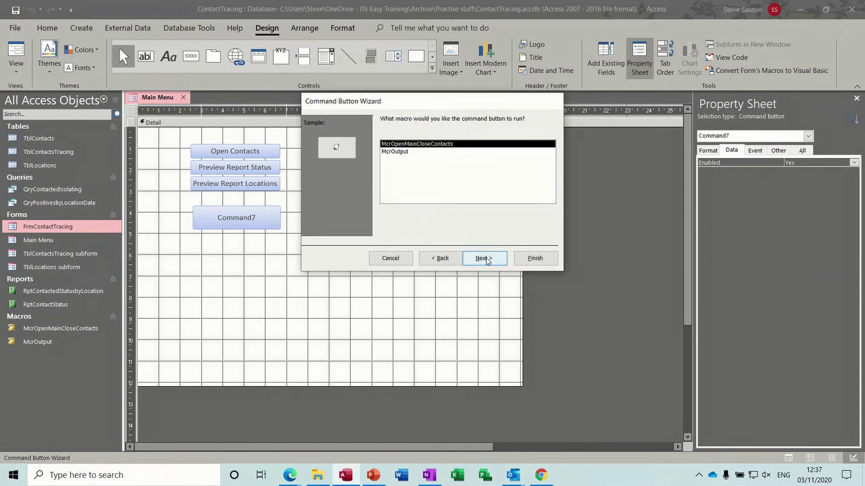
{"action": "left_click", "coordinate": [409, 152]}
{"action": "left_click", "coordinate": [485, 259]}
Step: Give the button the text "Ouptu Status Report" and finish the Command Button Wizard with its default name
{"action": "left_click_drag", "start_coordinate": [467, 166], "coordinate": [407, 163]}
{"action": "type", "text": "Ou"}
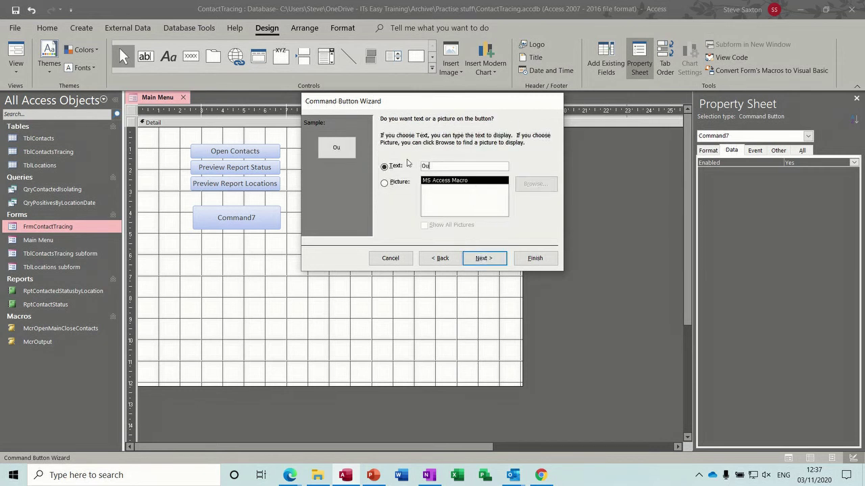
{"action": "type", "text": "ptu Status Report"}
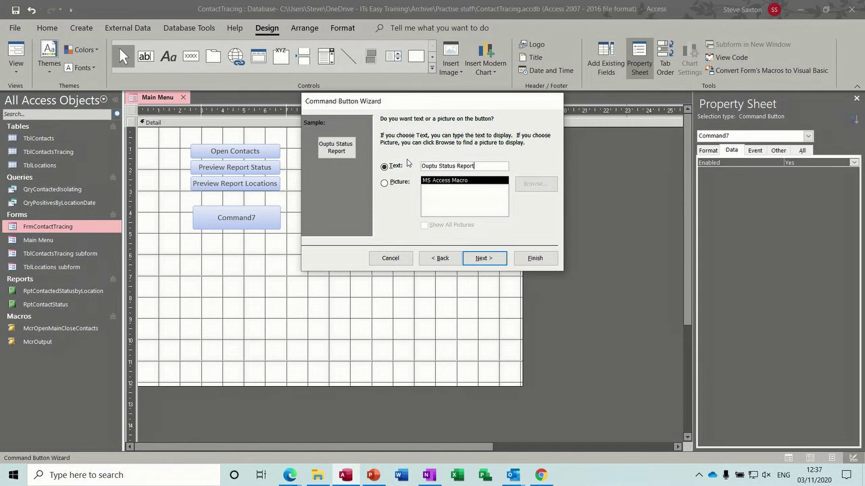
{"action": "left_click", "coordinate": [483, 258]}
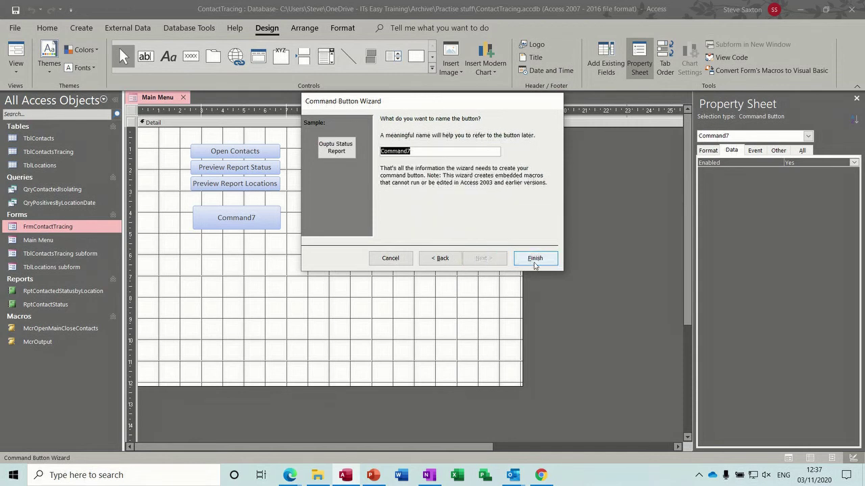
{"action": "left_click", "coordinate": [535, 258]}
Step: Switch Main Menu to Form View and test the new status report button to generate the email with the attached report
{"action": "left_click", "coordinate": [15, 54]}
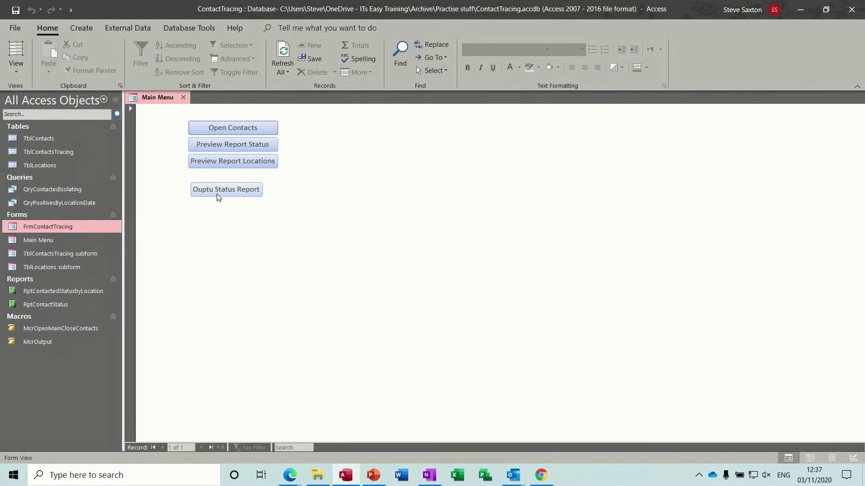
{"action": "left_click", "coordinate": [214, 196]}
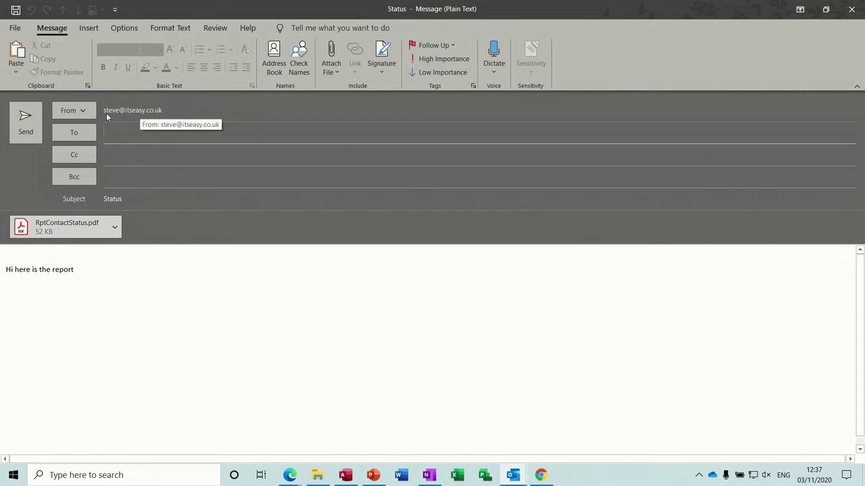
Step: Close the Status email without sending it and reopen Main Menu in Design View
{"action": "left_click", "coordinate": [112, 135]}
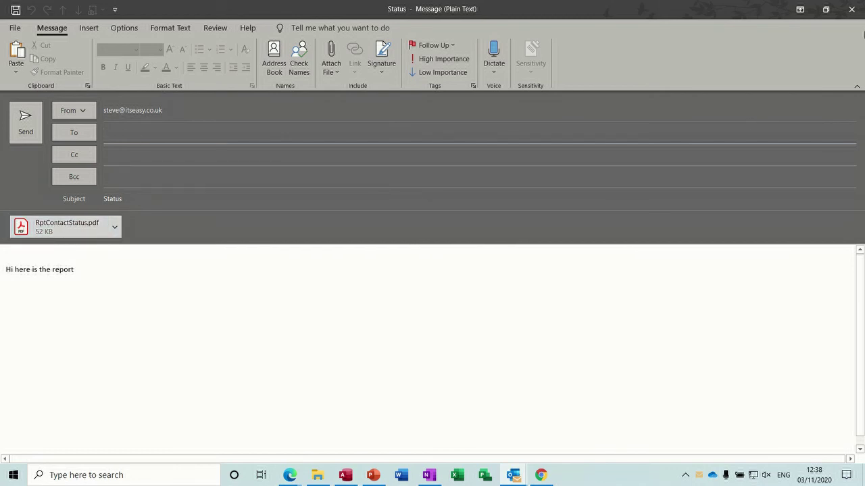
{"action": "left_click", "coordinate": [851, 8]}
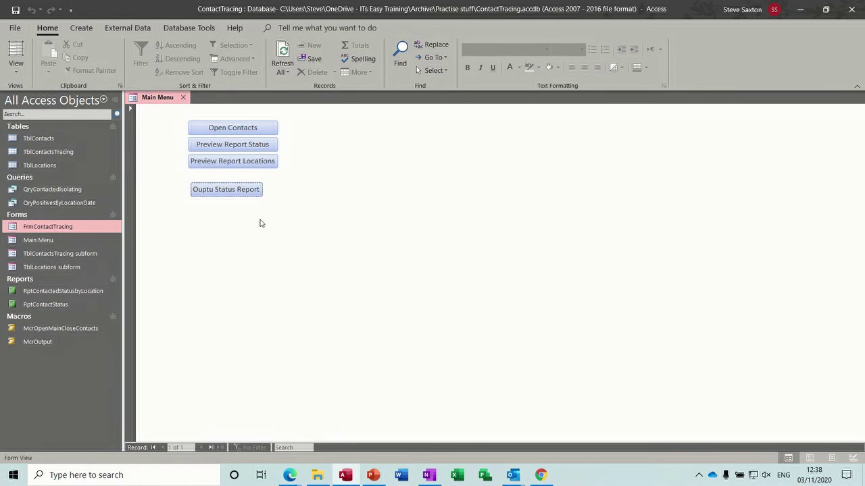
{"action": "left_click", "coordinate": [17, 73]}
{"action": "left_click", "coordinate": [54, 175]}
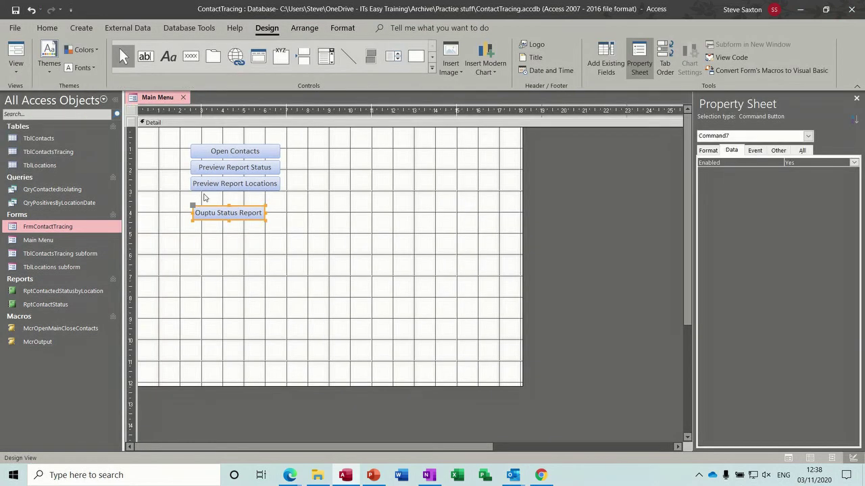
Step: Change the caption of the status report button to "Ouptut Status Report"
{"action": "left_click", "coordinate": [215, 213]}
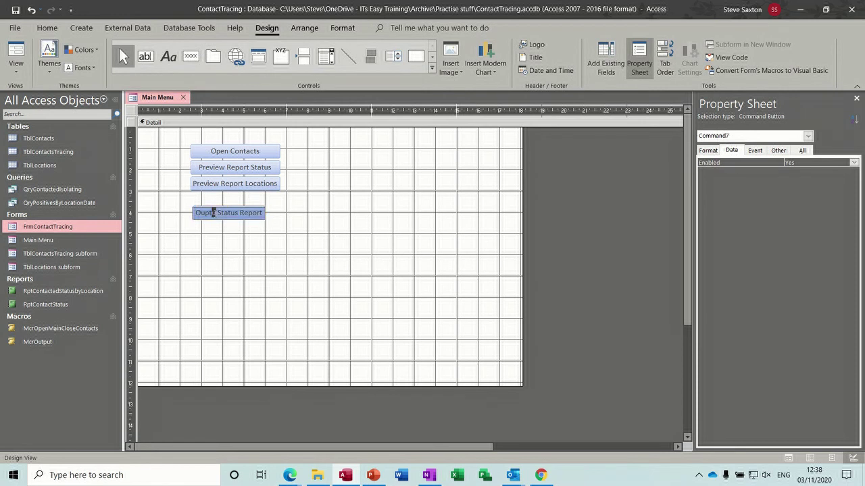
{"action": "type", "text": "tu"}
{"action": "left_click", "coordinate": [243, 247]}
Step: Arrange all four Main Menu buttons in one stacked layout and show the form in Form View
{"action": "left_click_drag", "start_coordinate": [178, 144], "coordinate": [291, 231]}
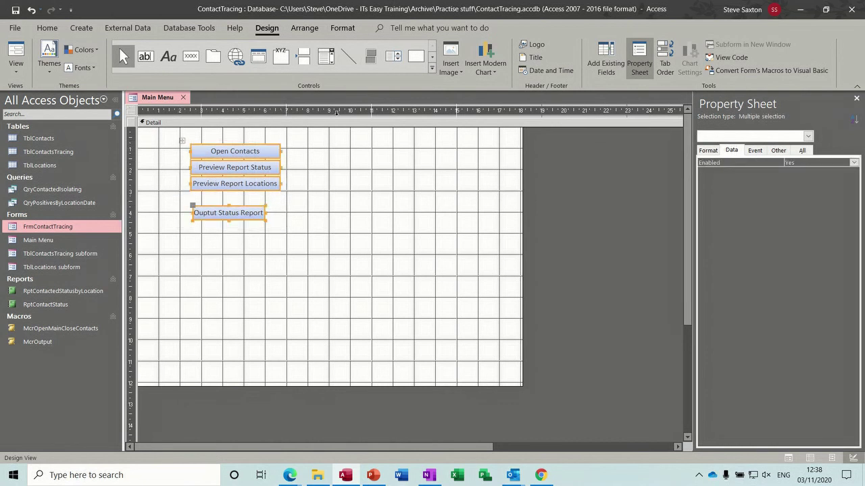
{"action": "left_click", "coordinate": [305, 29]}
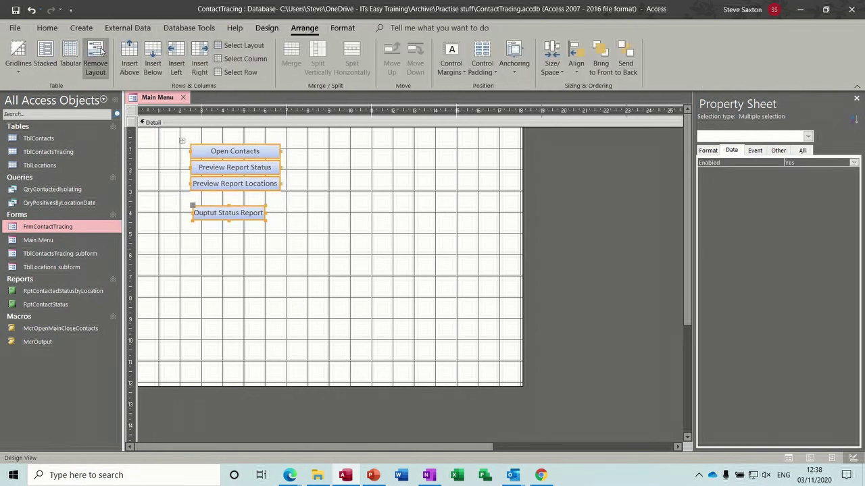
{"action": "left_click", "coordinate": [46, 52]}
{"action": "left_click", "coordinate": [296, 228]}
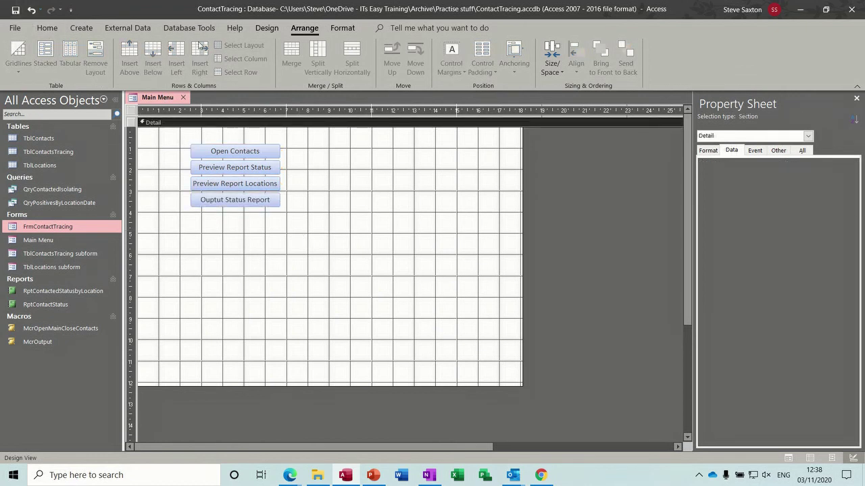
{"action": "left_click", "coordinate": [267, 28]}
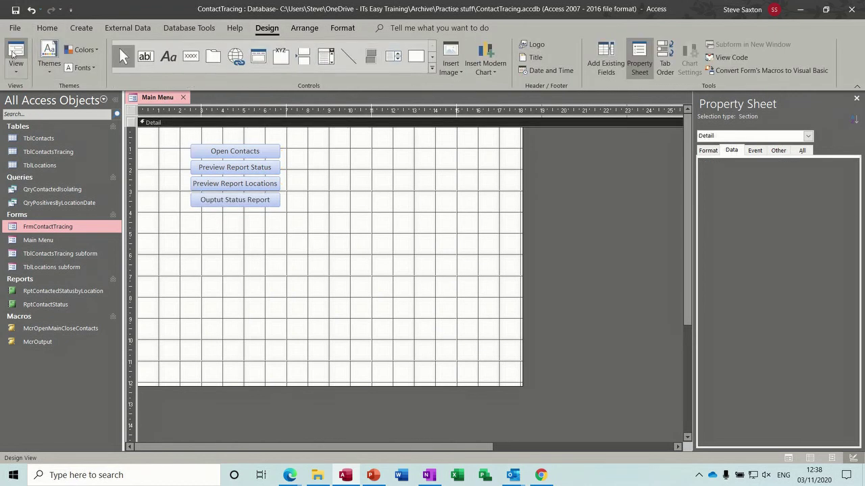
{"action": "left_click", "coordinate": [15, 54]}
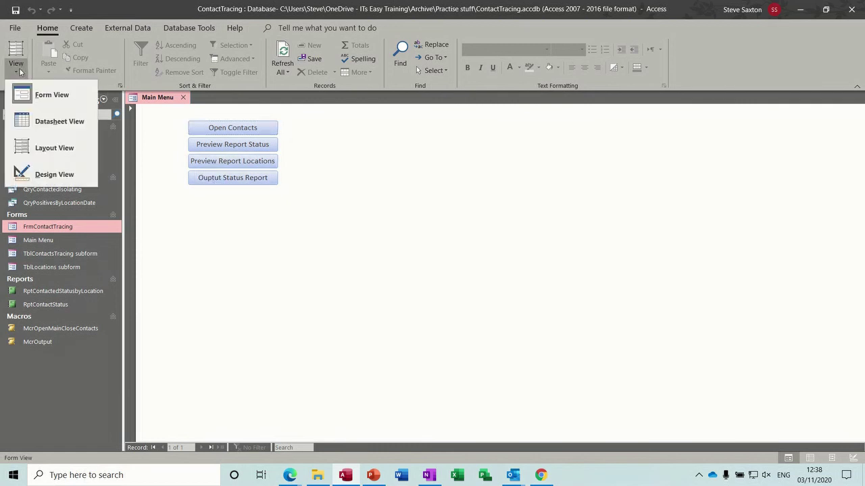
Step: In Design View, correct the lowest button's caption to "Output Status Report" and save Main Menu before returning to Form View
{"action": "left_click", "coordinate": [53, 174]}
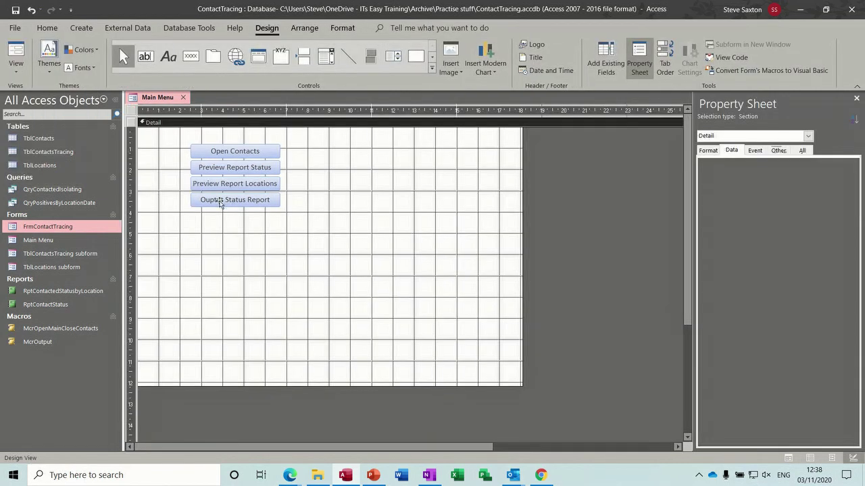
{"action": "left_click", "coordinate": [220, 201]}
{"action": "key", "text": "BackSpace"}
{"action": "left_click", "coordinate": [216, 257]}
{"action": "left_click", "coordinate": [213, 203]}
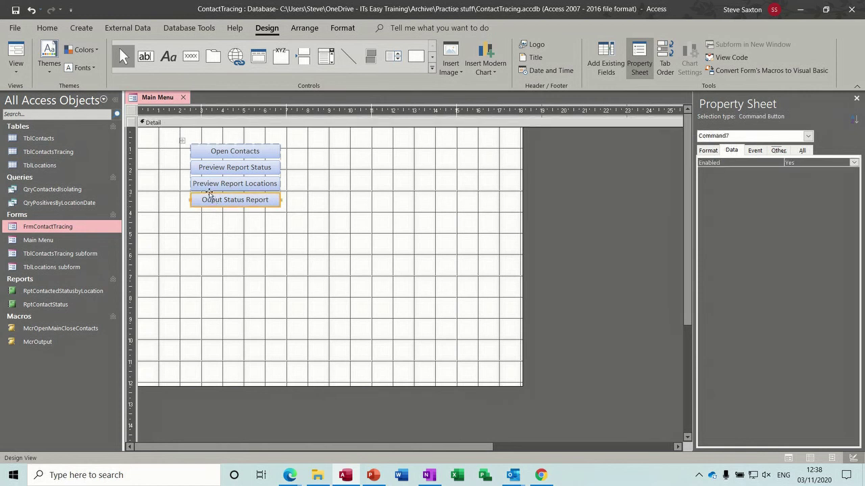
{"action": "left_click", "coordinate": [211, 200]}
{"action": "type", "text": "t"}
{"action": "left_click", "coordinate": [259, 229]}
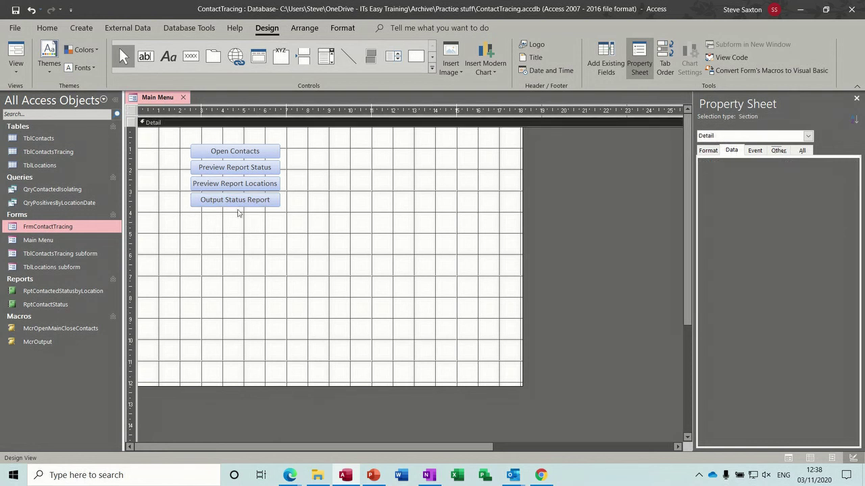
{"action": "left_click", "coordinate": [17, 11]}
{"action": "left_click", "coordinate": [16, 57]}
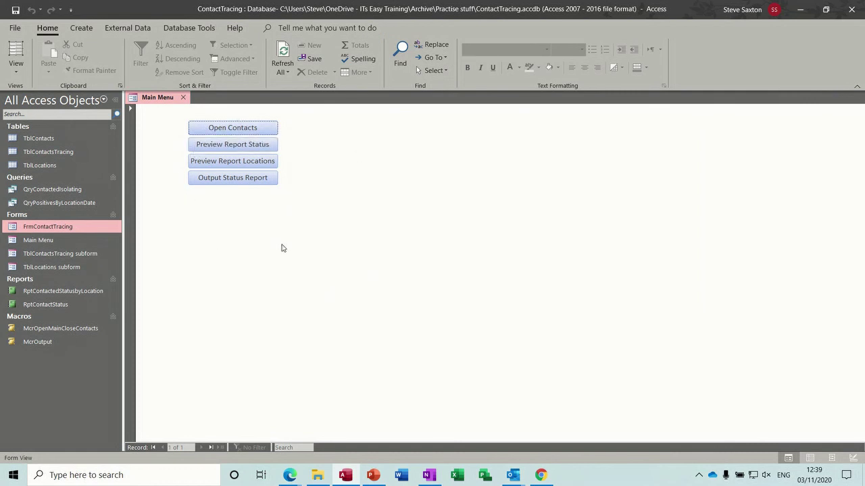
Step: Review the Display Form choices in the Current Database options and close the options without changing anything
{"action": "left_click", "coordinate": [16, 28]}
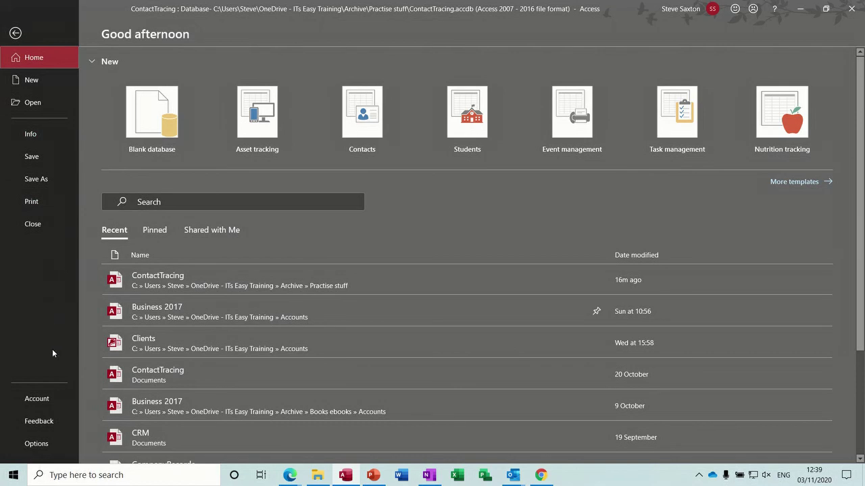
{"action": "left_click", "coordinate": [38, 444]}
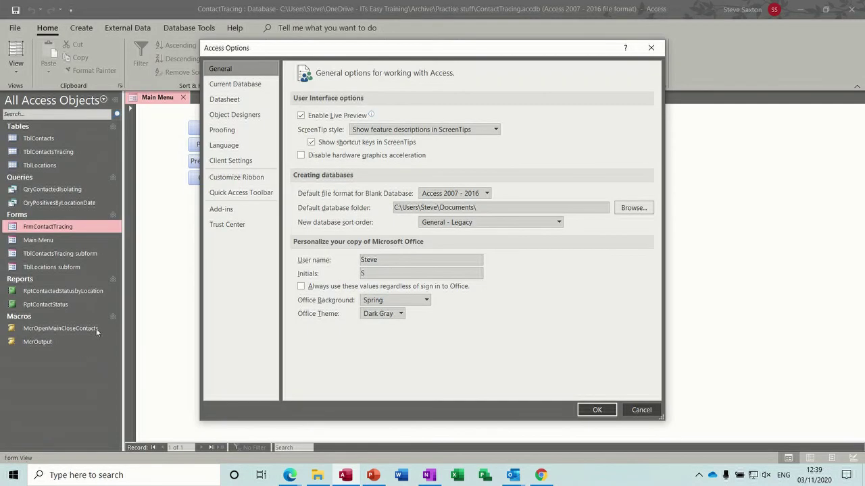
{"action": "left_click", "coordinate": [236, 85]}
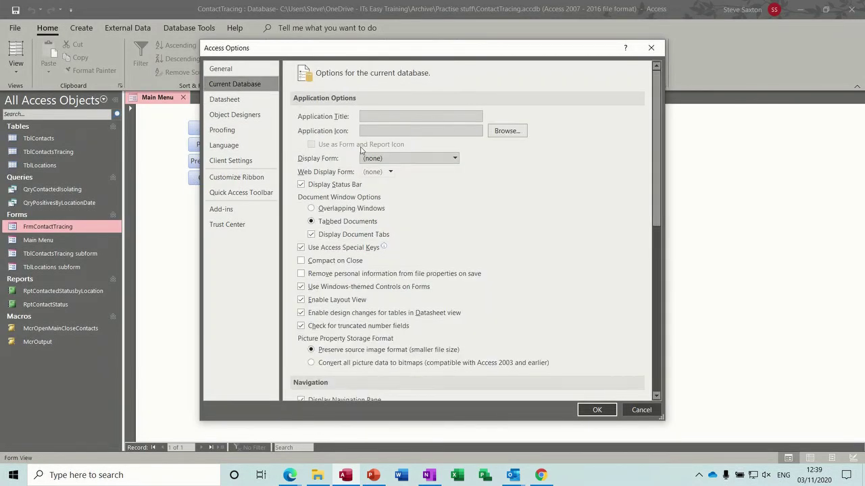
{"action": "left_click", "coordinate": [455, 158]}
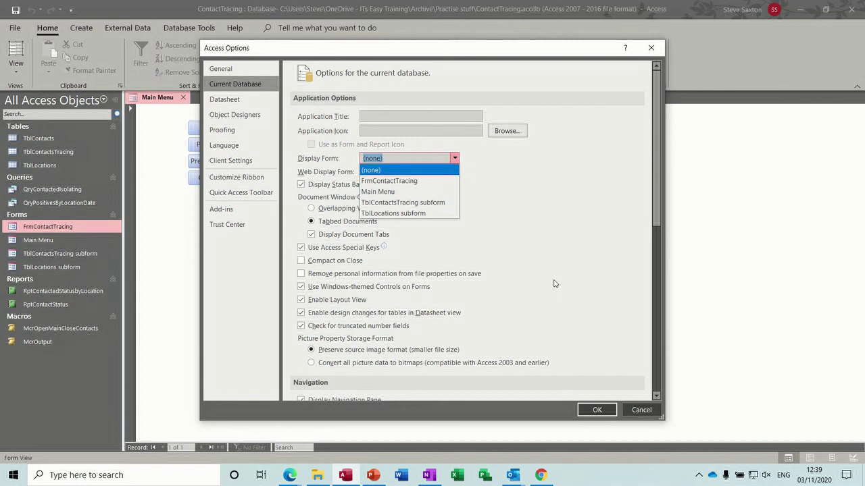
{"action": "left_click", "coordinate": [638, 410]}
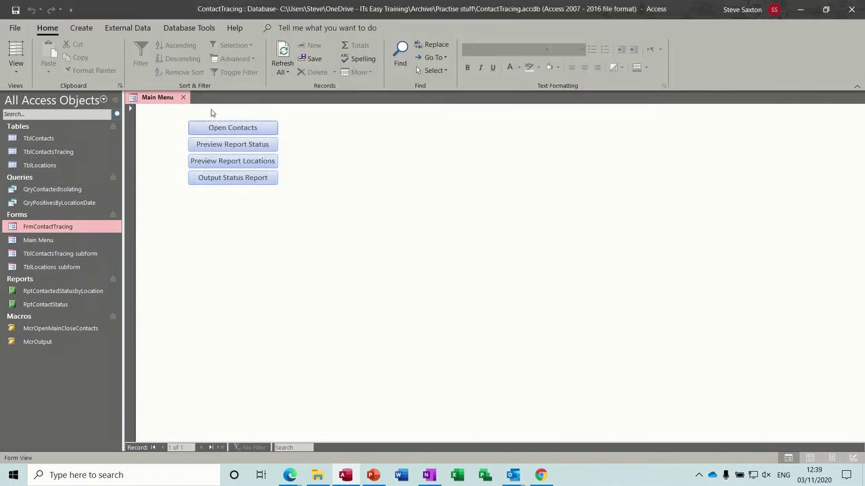